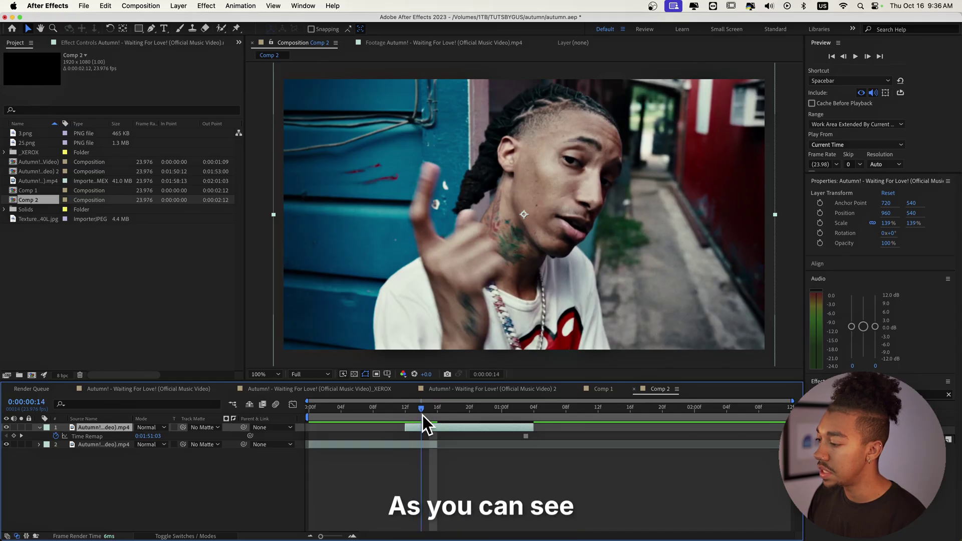
Play Comp 2 back from the start and return to the frozen frame at the start of the upper clip.
drag(425, 428, 280, 424)
key(space)
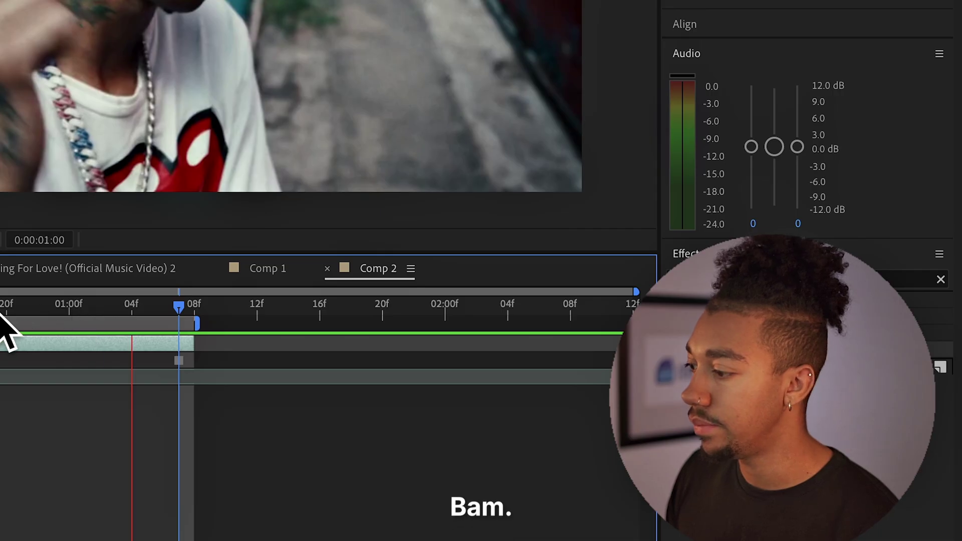
click(456, 410)
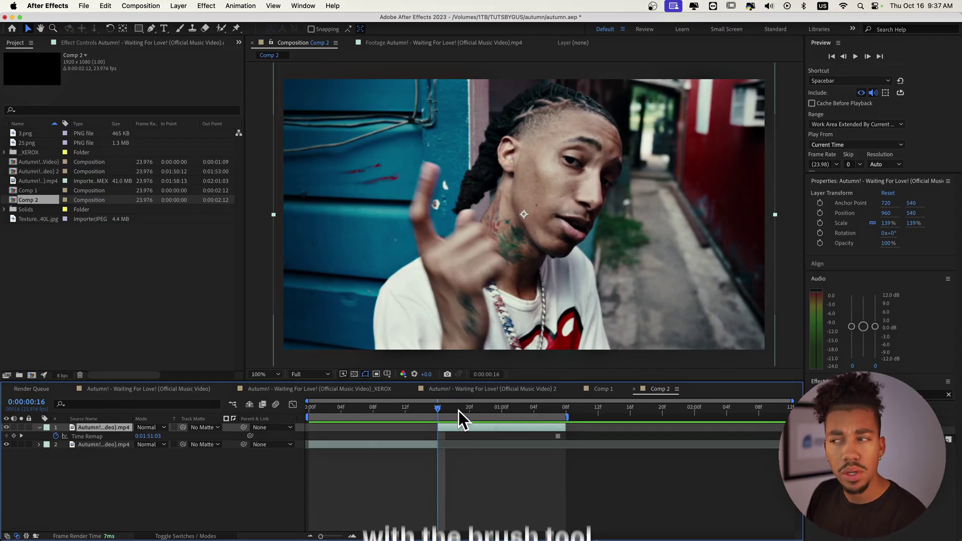
Draw a closed Pen tool mask around the man's head and hair on the upper video layer at 0:00:00:16.
click(220, 28)
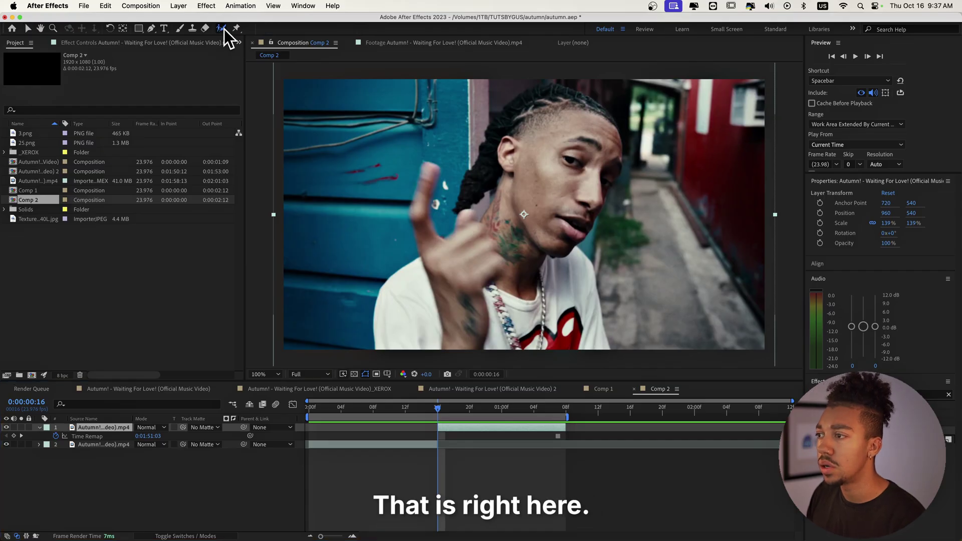
click(488, 429)
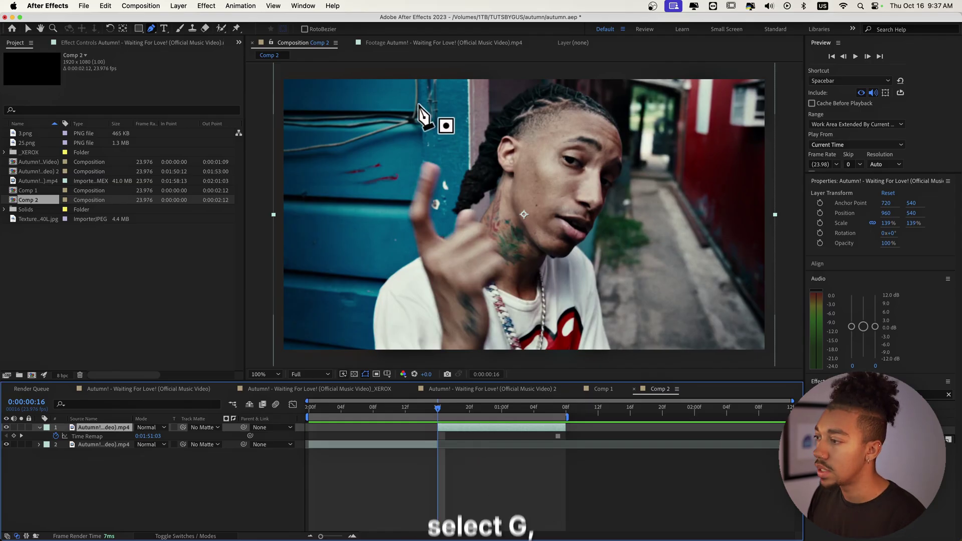
click(544, 253)
click(524, 227)
click(514, 202)
click(514, 174)
click(503, 170)
click(494, 187)
drag(483, 198, 476, 203)
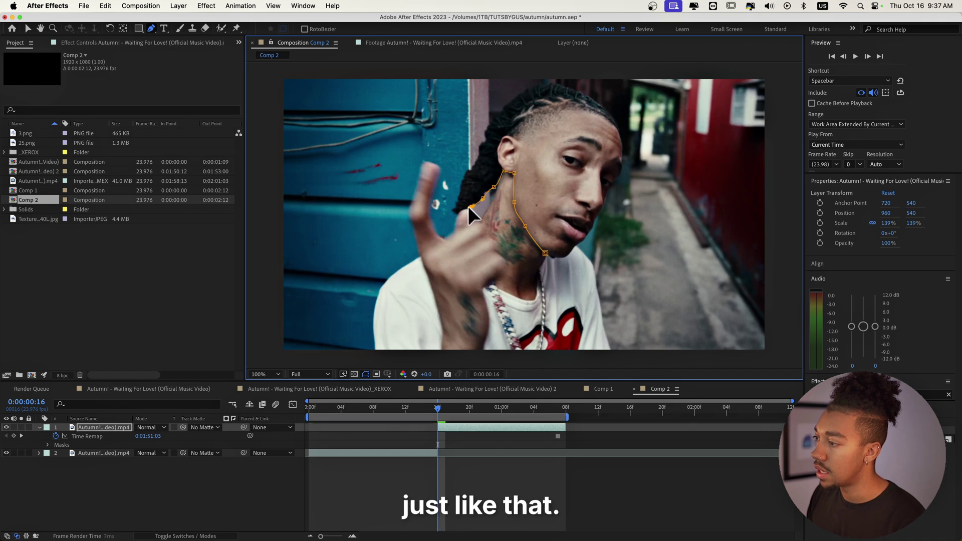
click(452, 212)
click(462, 184)
click(472, 169)
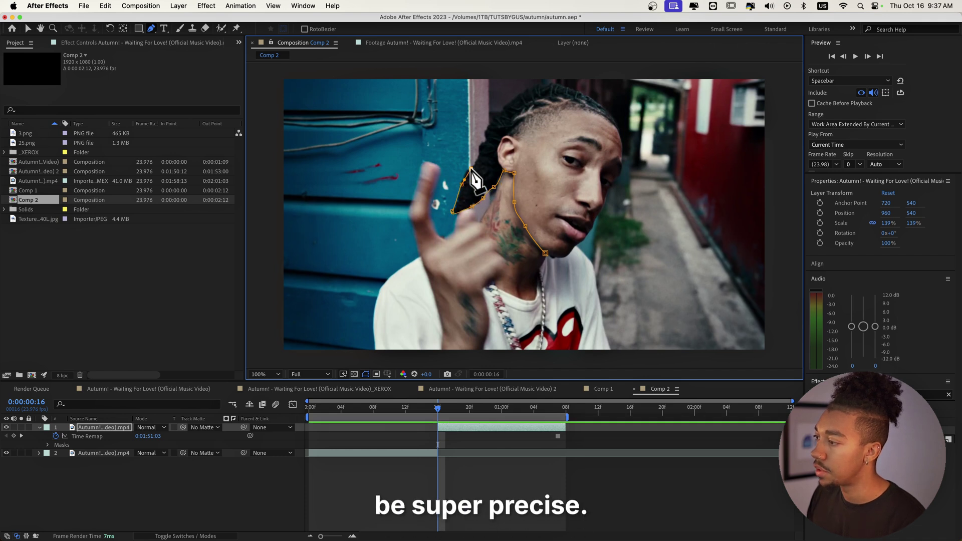
click(484, 142)
click(496, 118)
mouse_move(498, 120)
mouse_down()
mouse_move(503, 113)
mouse_move(493, 126)
mouse_up()
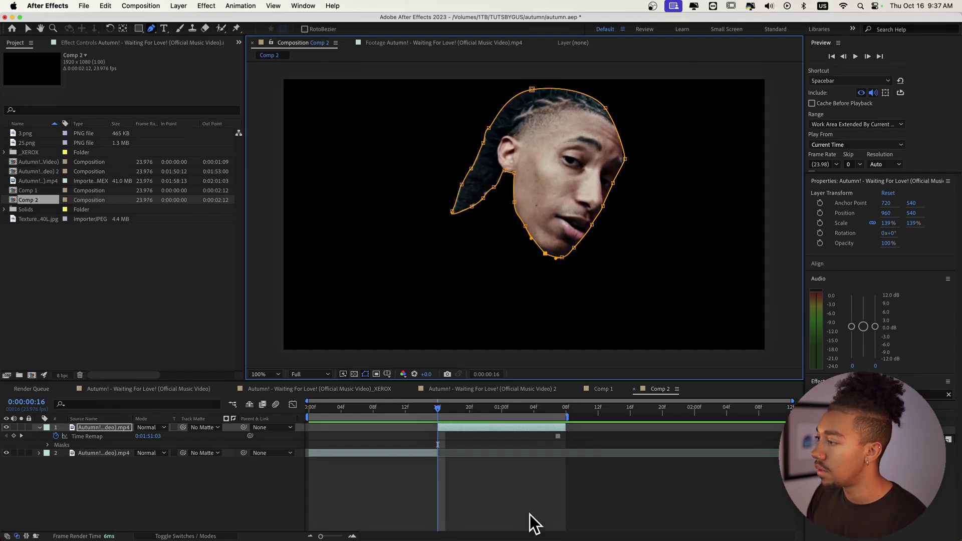
click(530, 515)
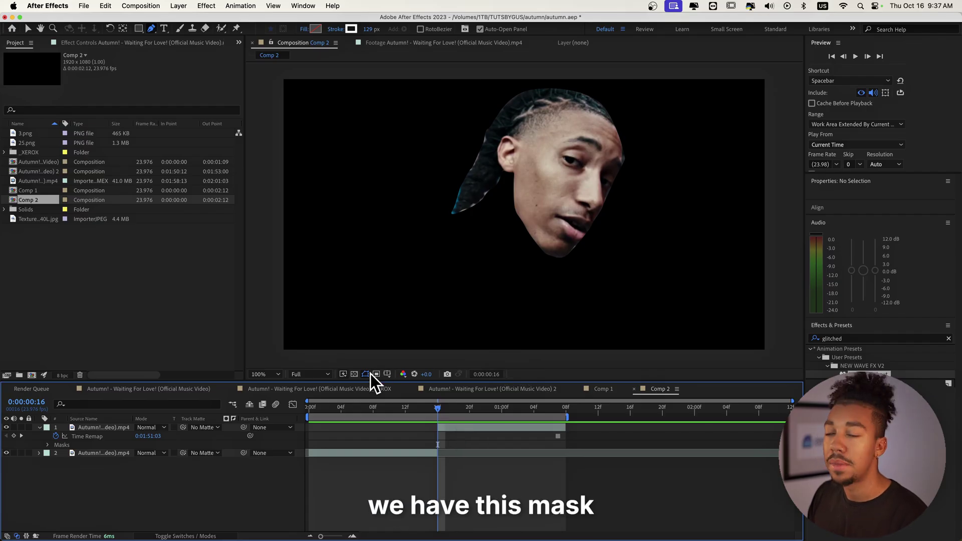
Play the composition from the start to check the transition to the masked head, and examine the mask outline.
drag(375, 406, 276, 425)
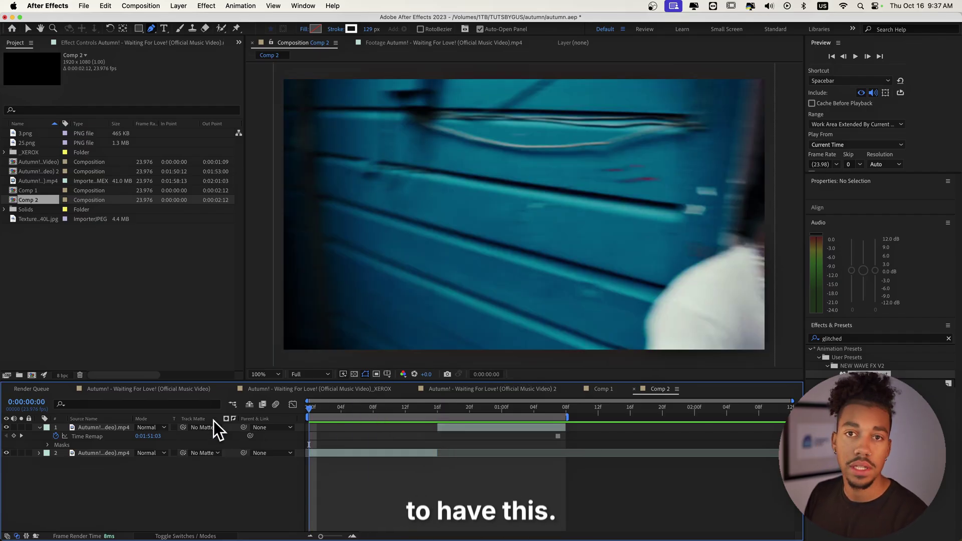
key(space)
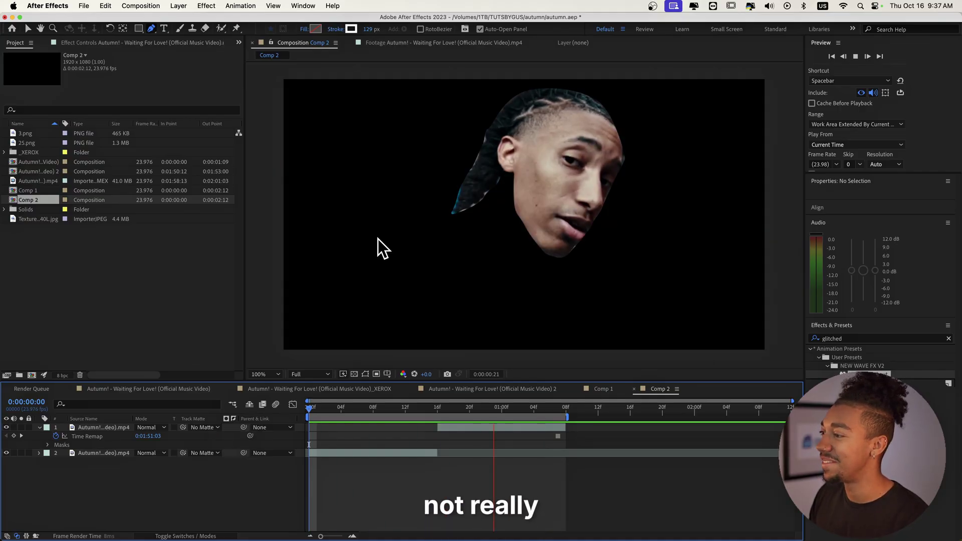
key(space)
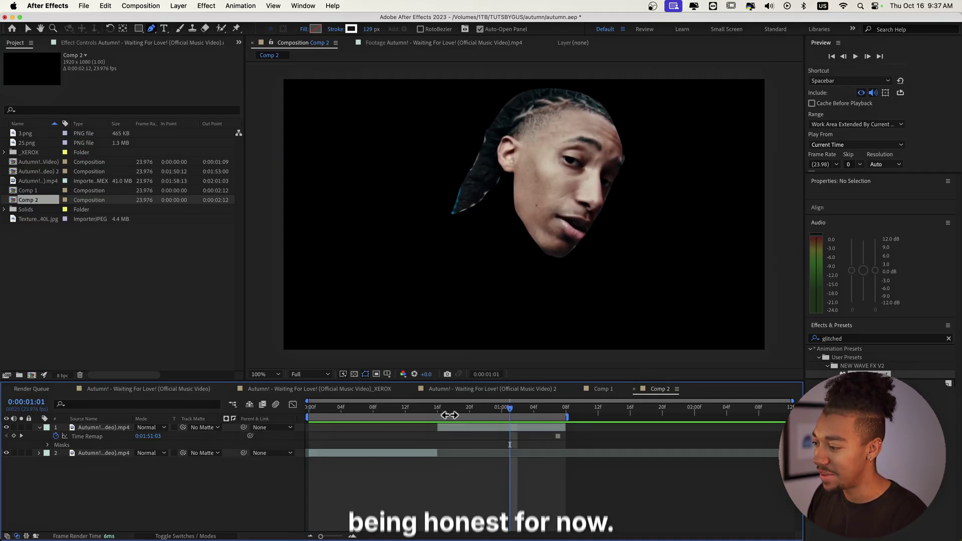
click(459, 425)
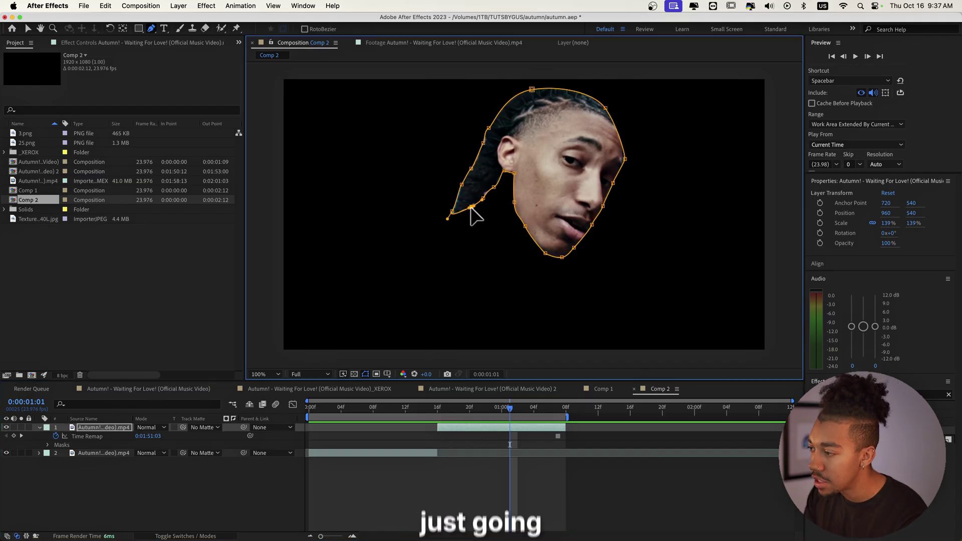
click(462, 186)
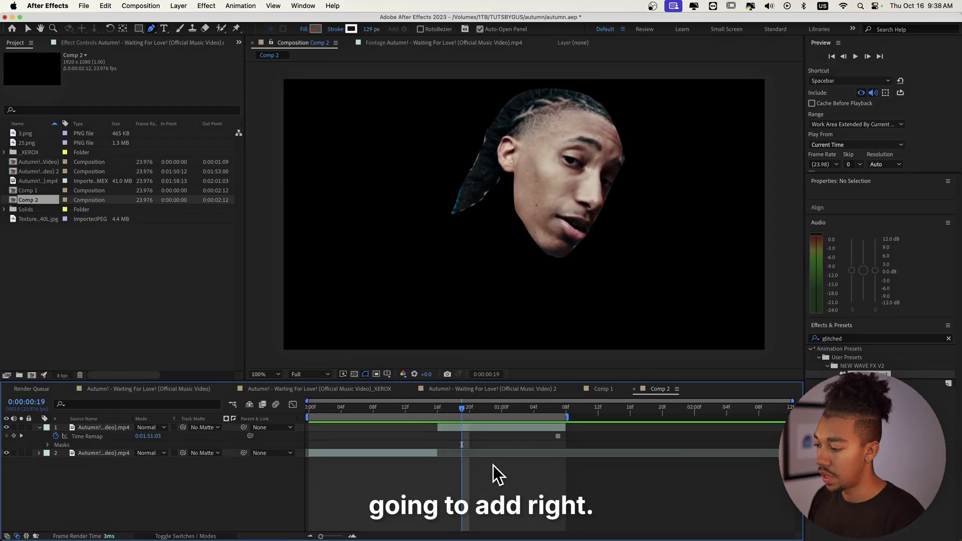
Create an orange 1920 x 1080 px solid named BG and place it below both video layers.
key(super+y)
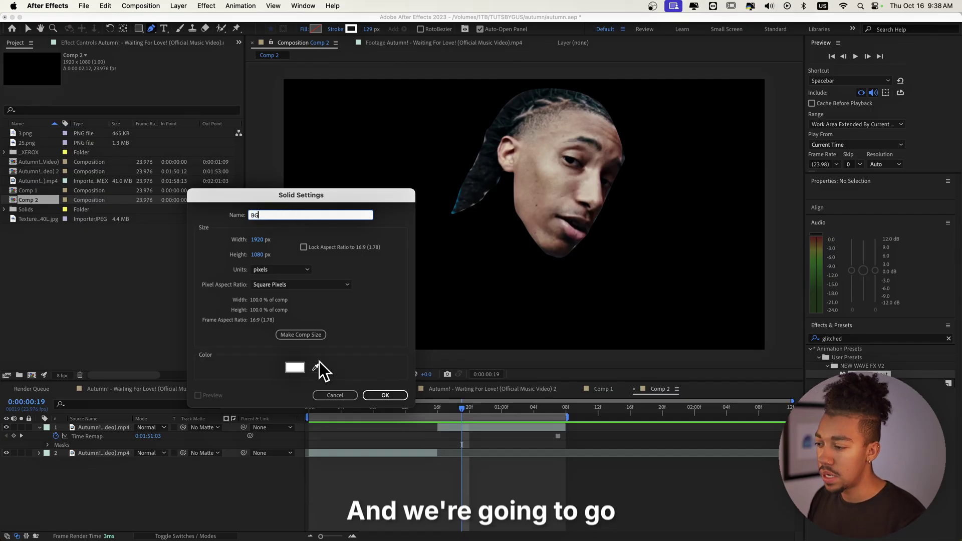
click(293, 366)
drag(727, 231, 727, 320)
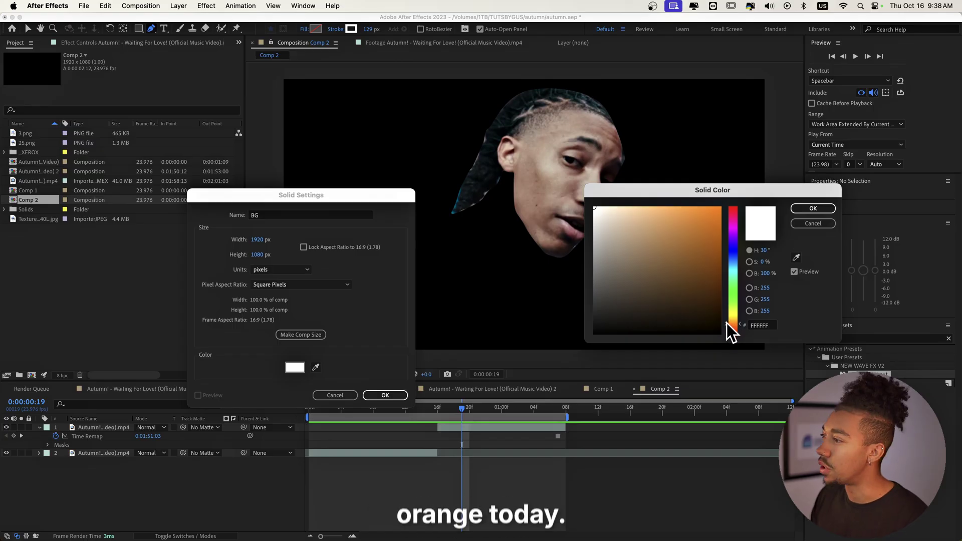
click(711, 213)
click(812, 208)
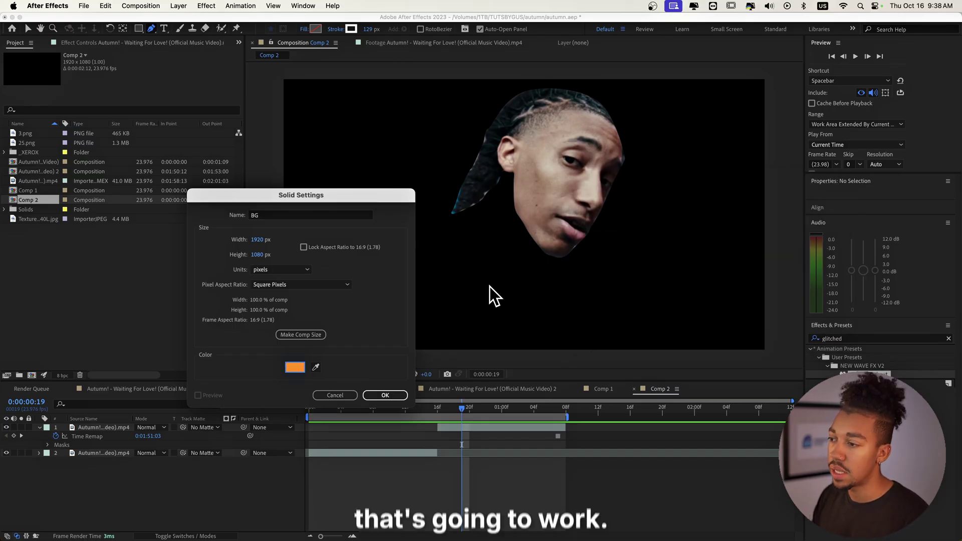
click(381, 394)
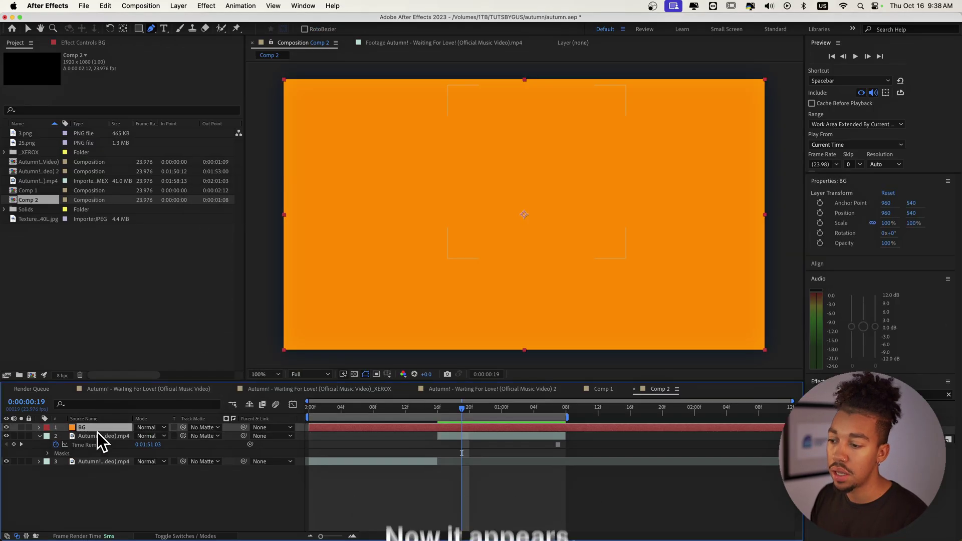
drag(94, 428, 86, 469)
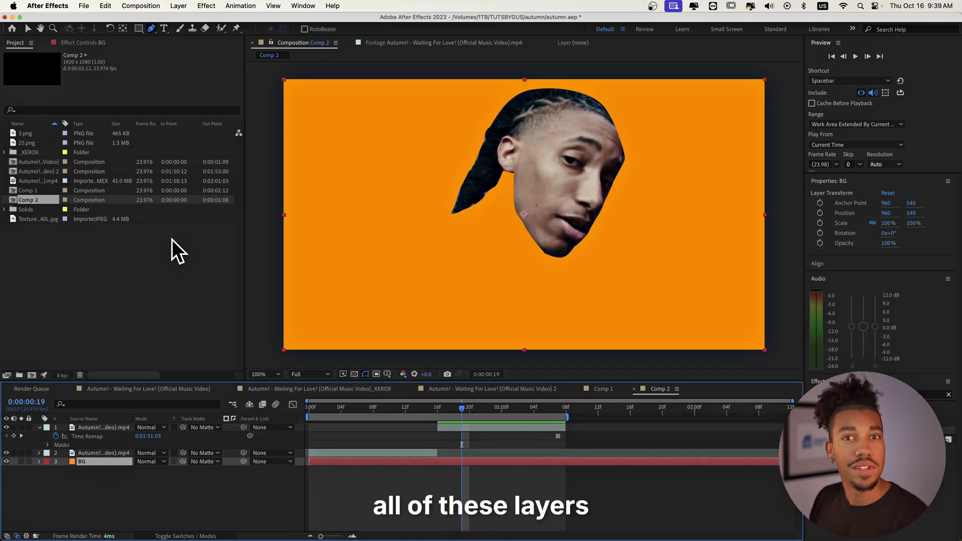
Split the BG solid at 0:00:00:16 and delete the part before it, so it starts with the masked clip.
key(v)
drag(461, 408, 438, 410)
key(super+shift+d)
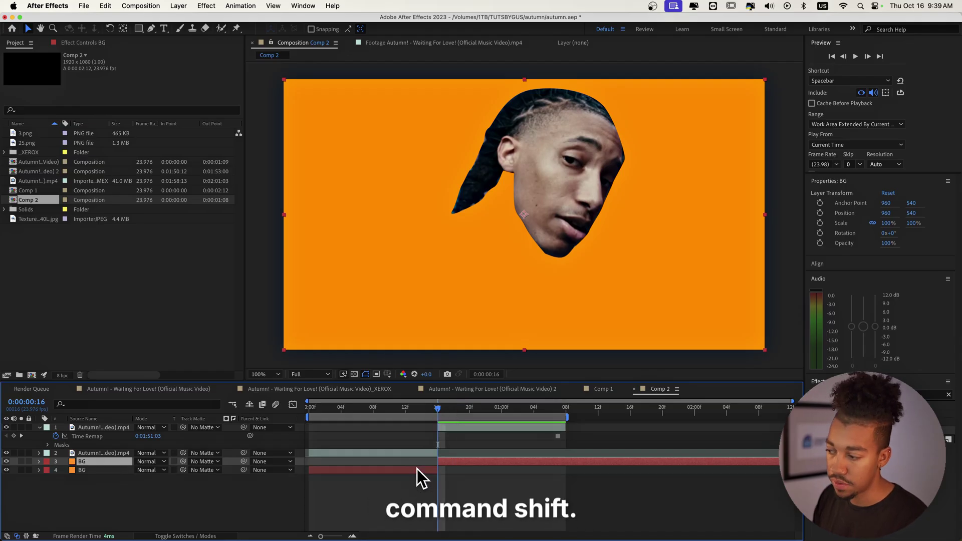
key(Delete)
Play the composition from the start to check the masked head on the orange background.
drag(410, 407, 271, 409)
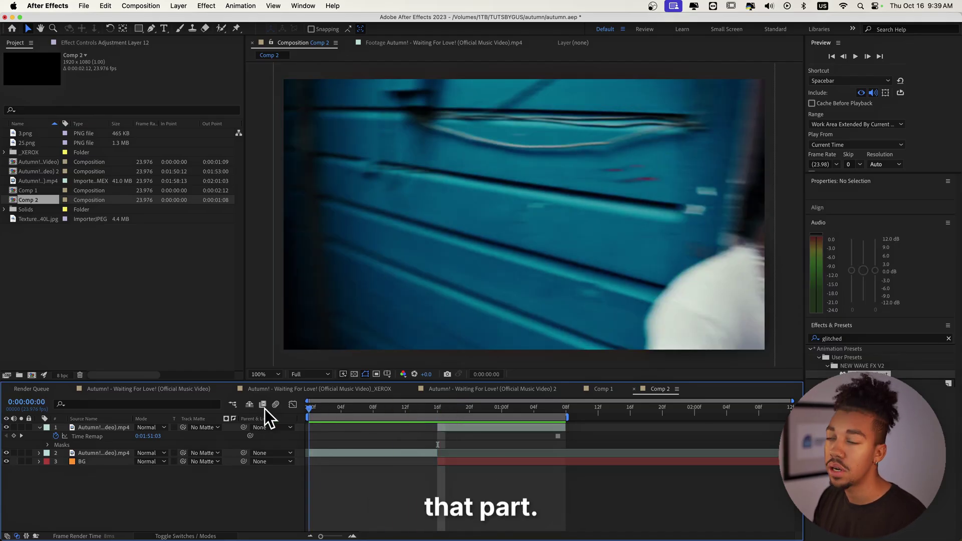
key(space)
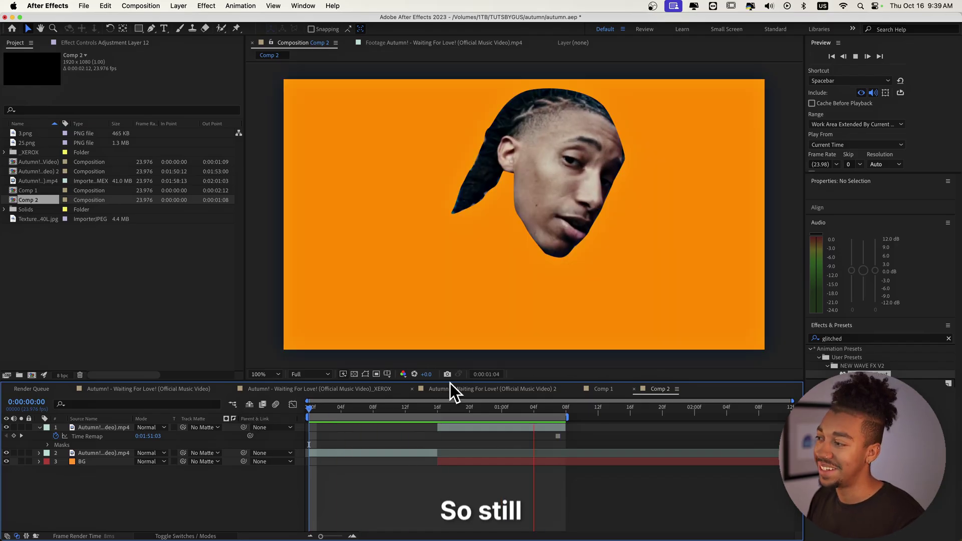
key(space)
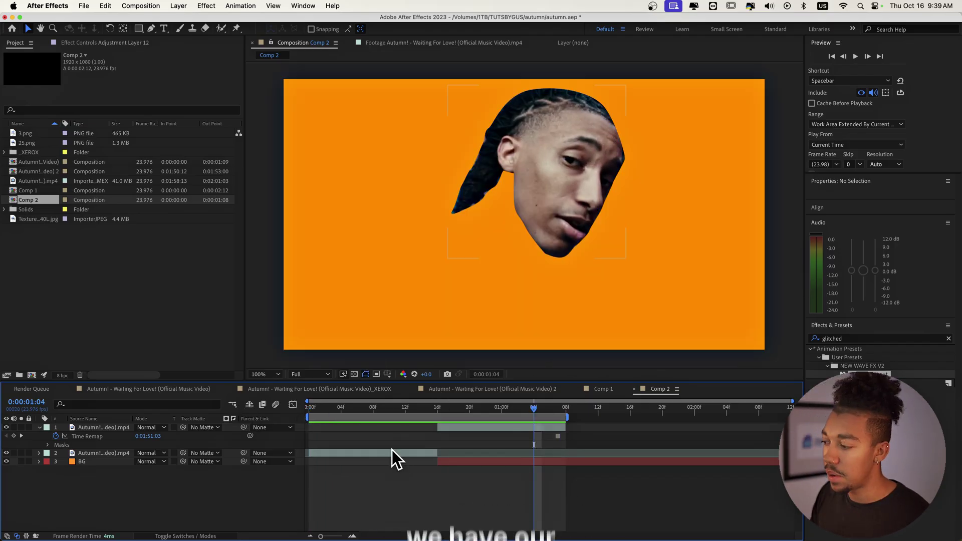
Apply the CC Vignette effect to the BG solid.
click(461, 461)
key(super+5)
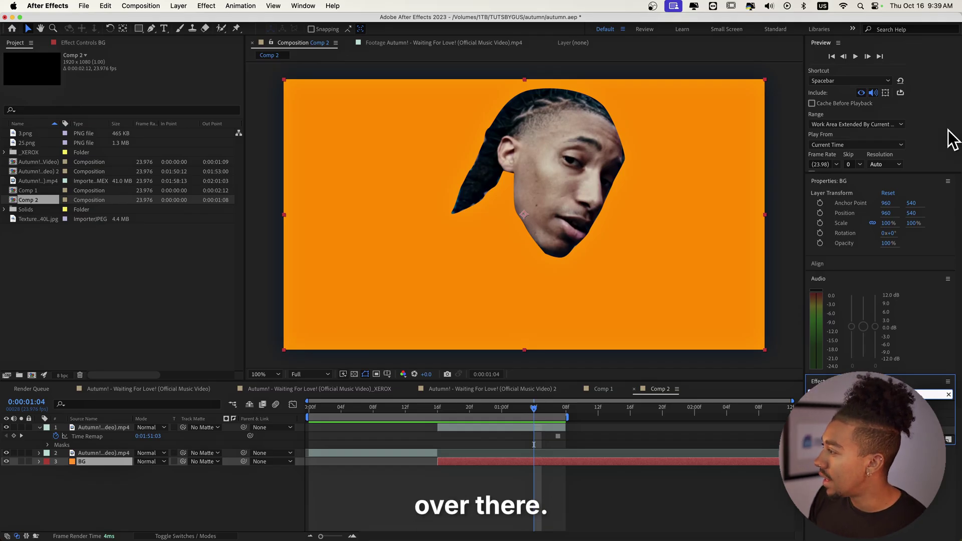
click(302, 5)
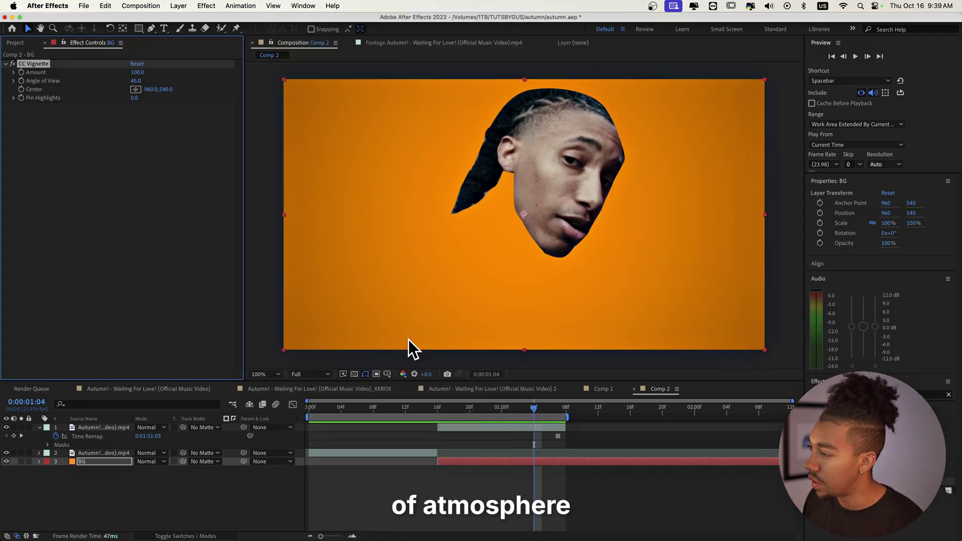
Apply the Drop Shadow effect to the masked head layer.
click(467, 425)
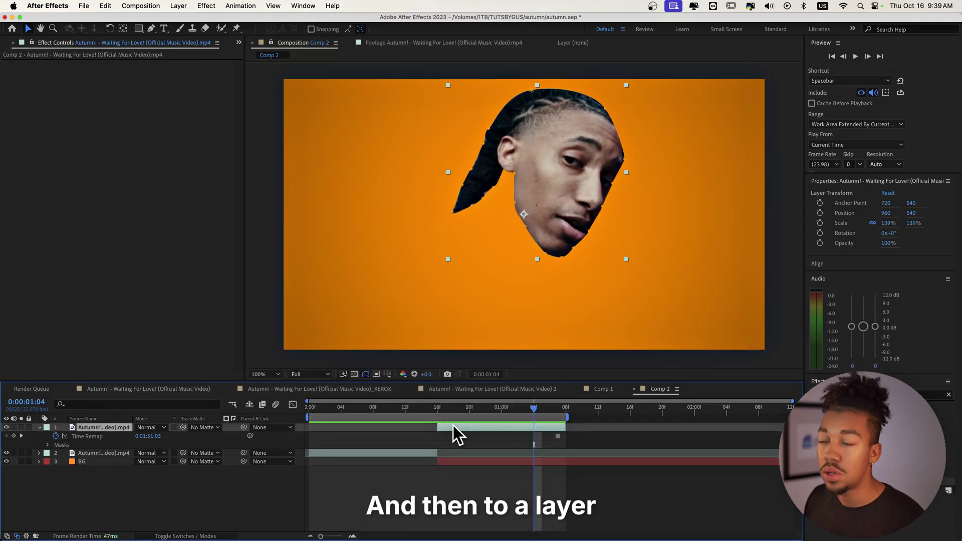
key(super+5)
text(drop s)
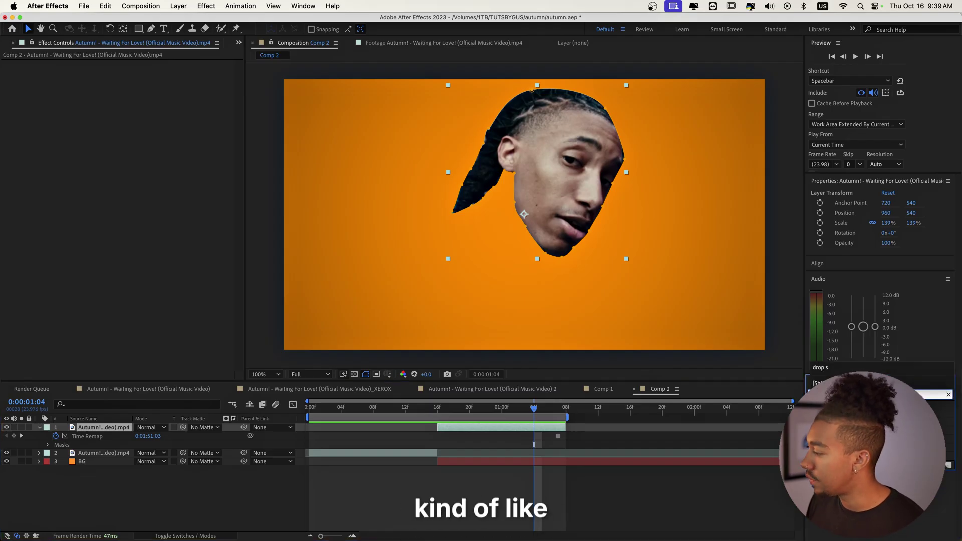
drag(852, 411, 74, 147)
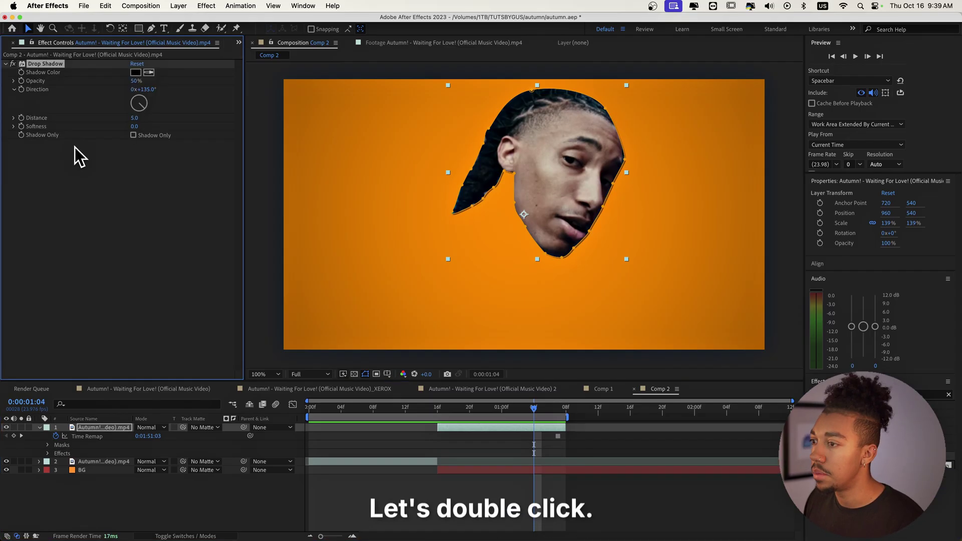
Try a Drop Shadow distance of 12 and a softness of 61 on the masked head.
click(467, 491)
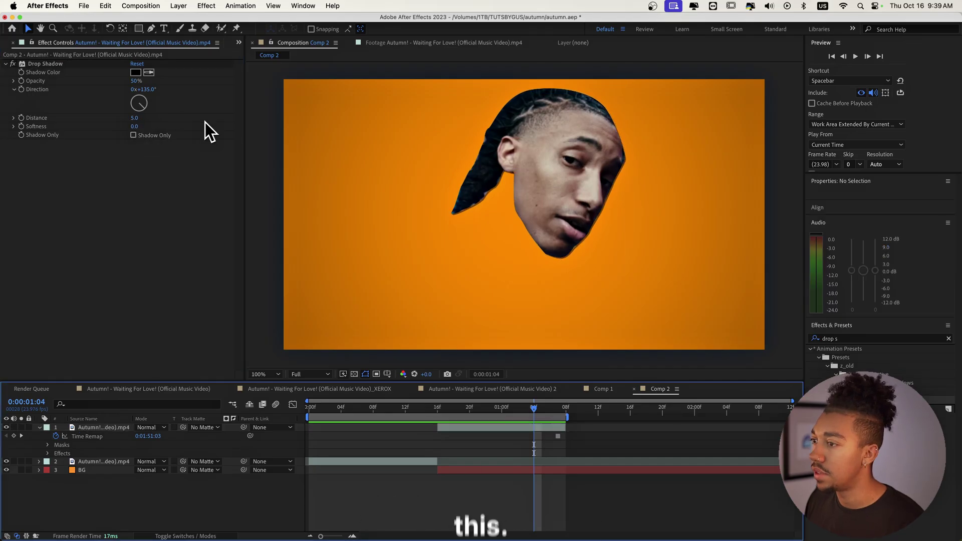
mouse_move(133, 119)
mouse_down()
mouse_move(148, 121)
mouse_move(138, 120)
mouse_up()
click(500, 521)
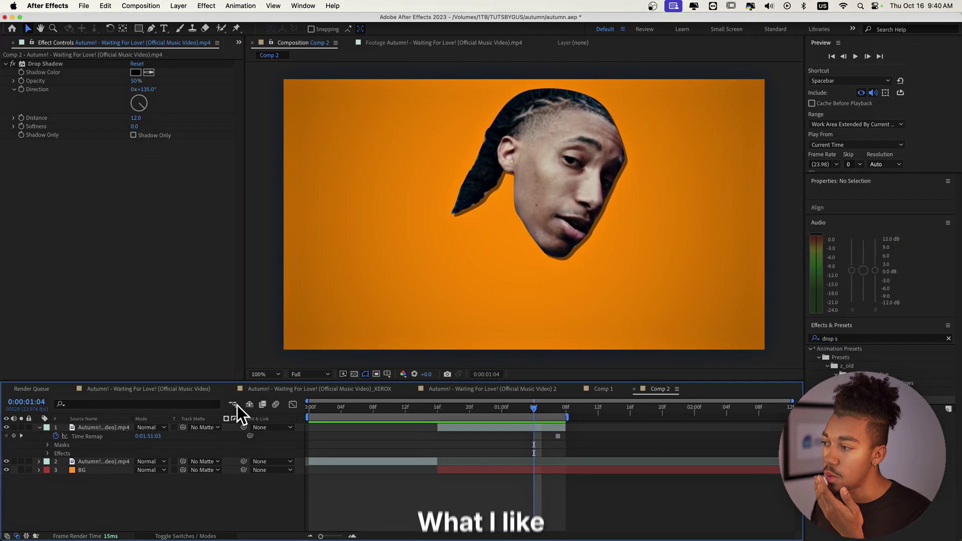
drag(134, 126, 162, 128)
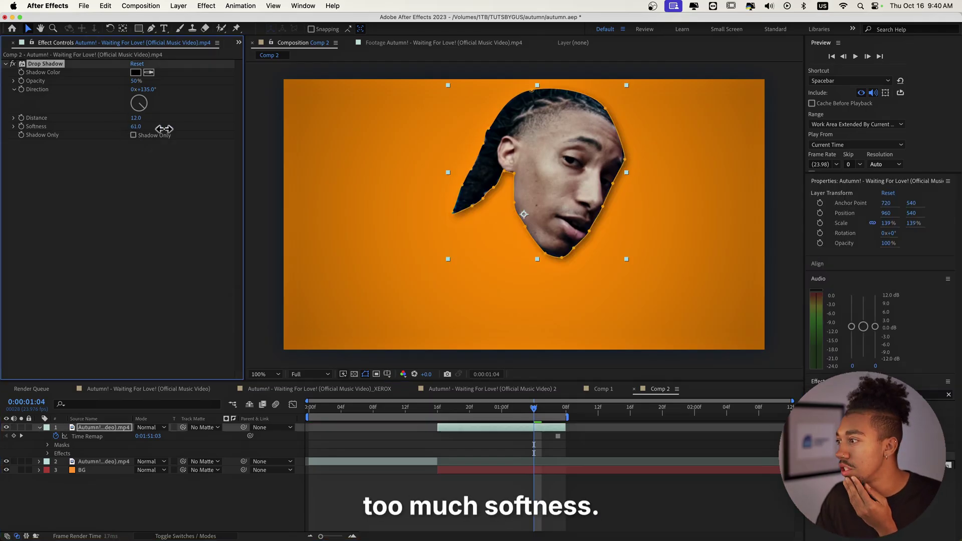
click(440, 239)
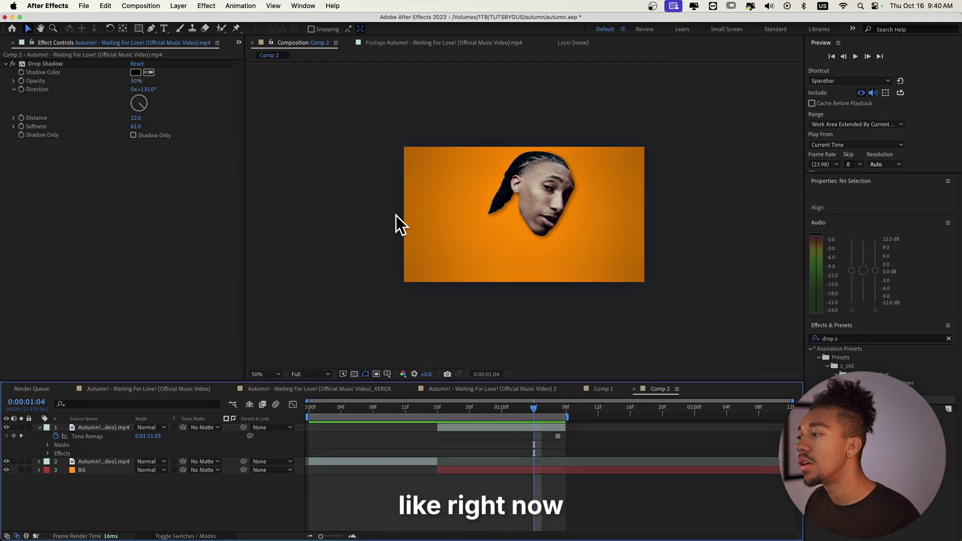
key(.)
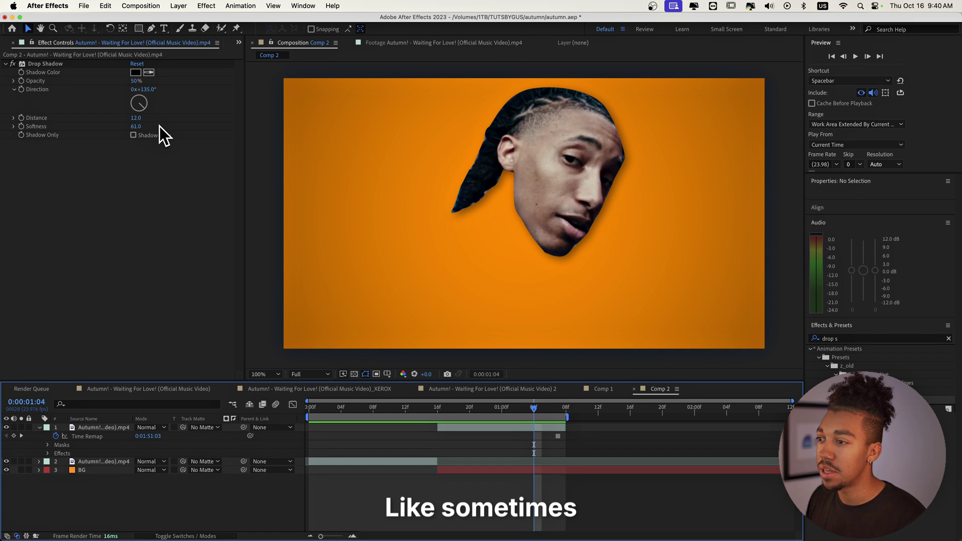
Try a Drop Shadow softness of 0 on the masked head.
click(135, 126)
text(0)
key(Return)
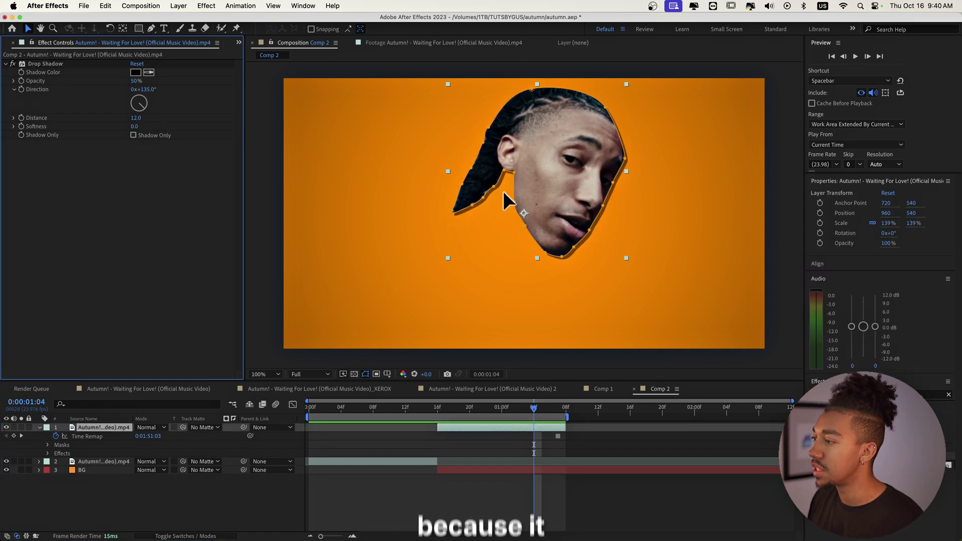
click(337, 219)
key(.)
Set the head's Drop Shadow distance to 20 and softness to 54.
drag(136, 117, 142, 120)
click(247, 213)
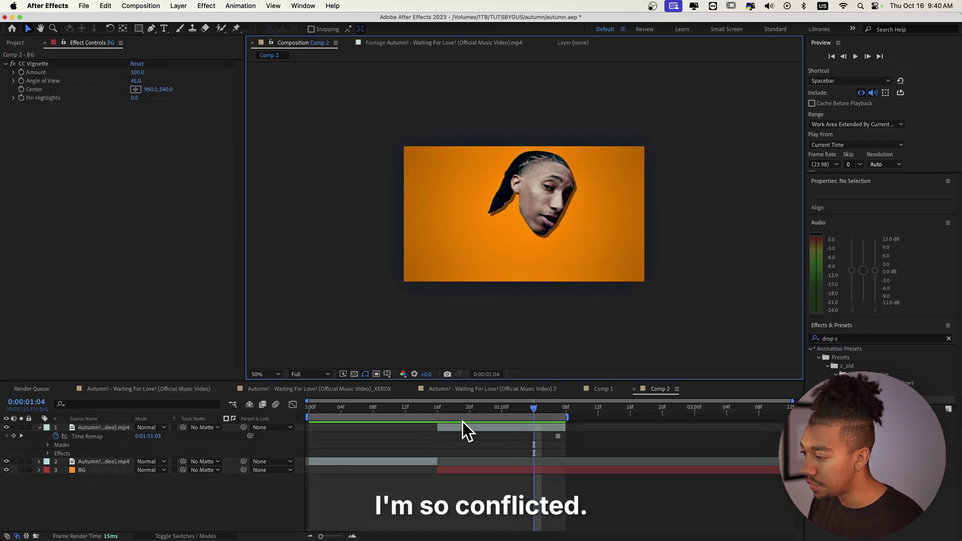
click(480, 427)
click(301, 227)
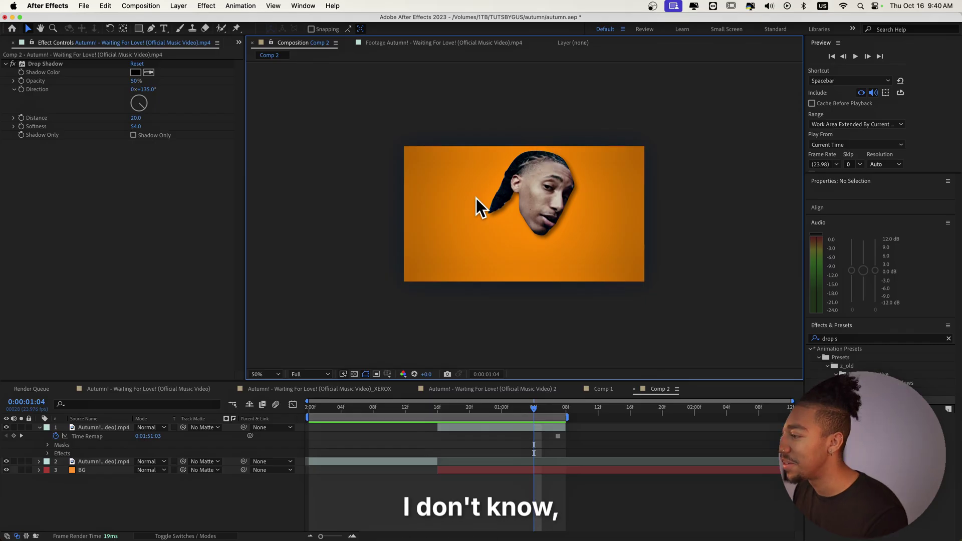
Move the masked head to the middle of the frame, at about position 836, 628, and preview it at full size.
click(529, 196)
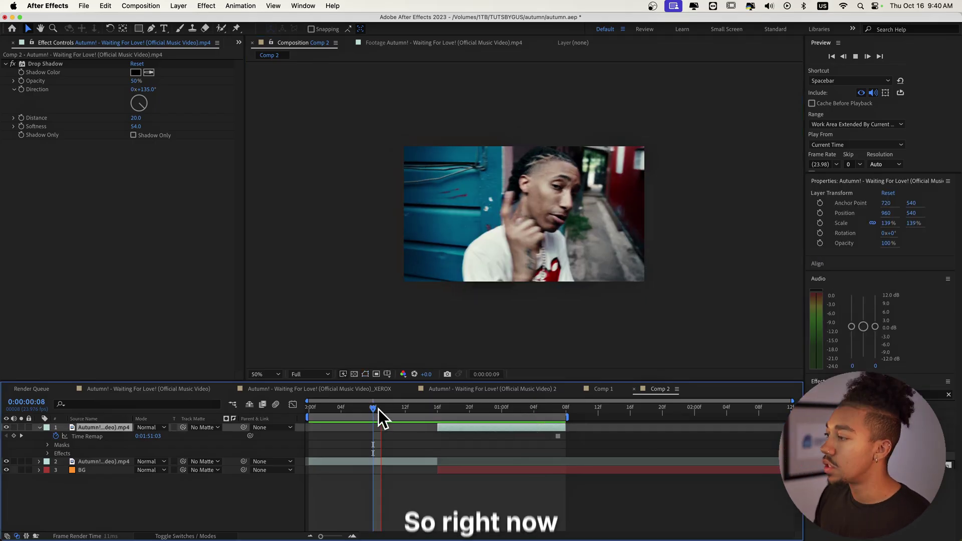
click(535, 214)
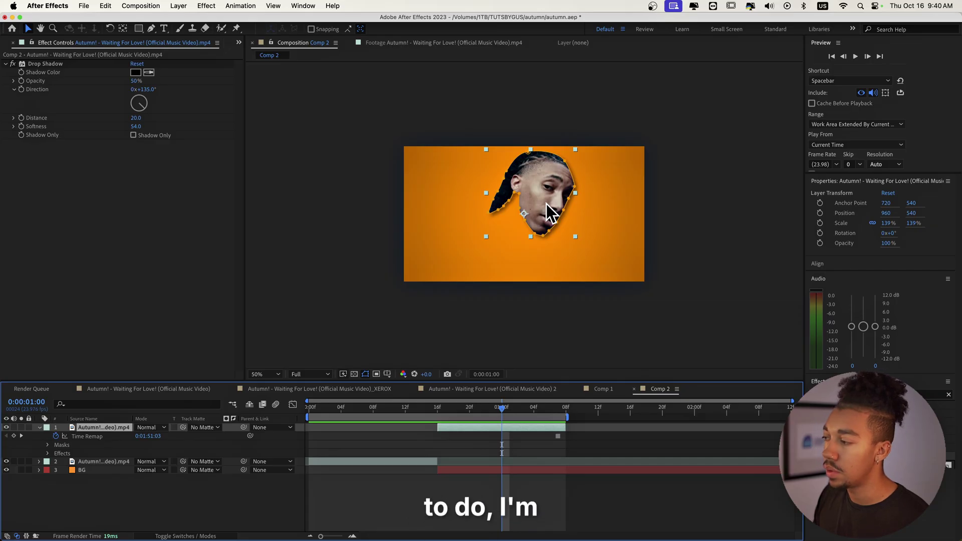
drag(545, 203, 531, 211)
key(y)
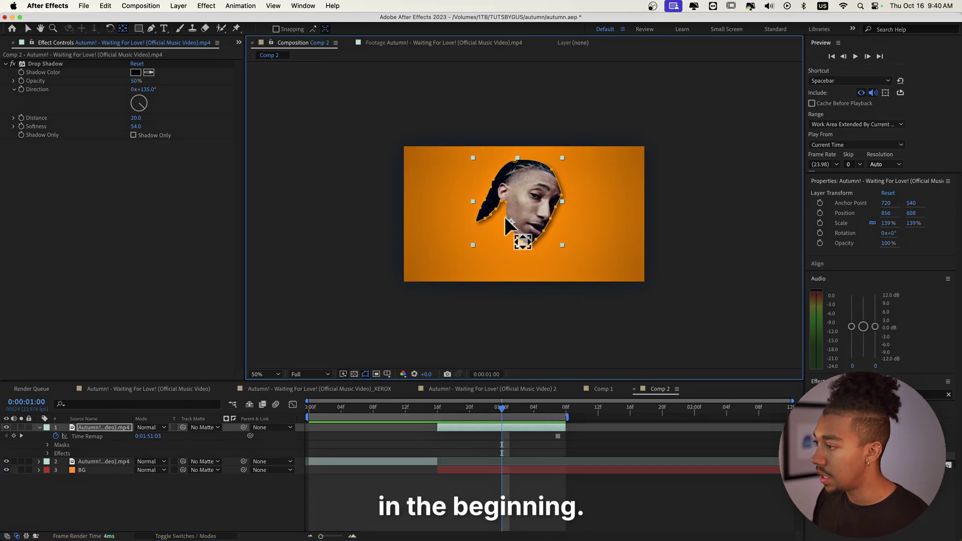
key(v)
drag(535, 200, 533, 202)
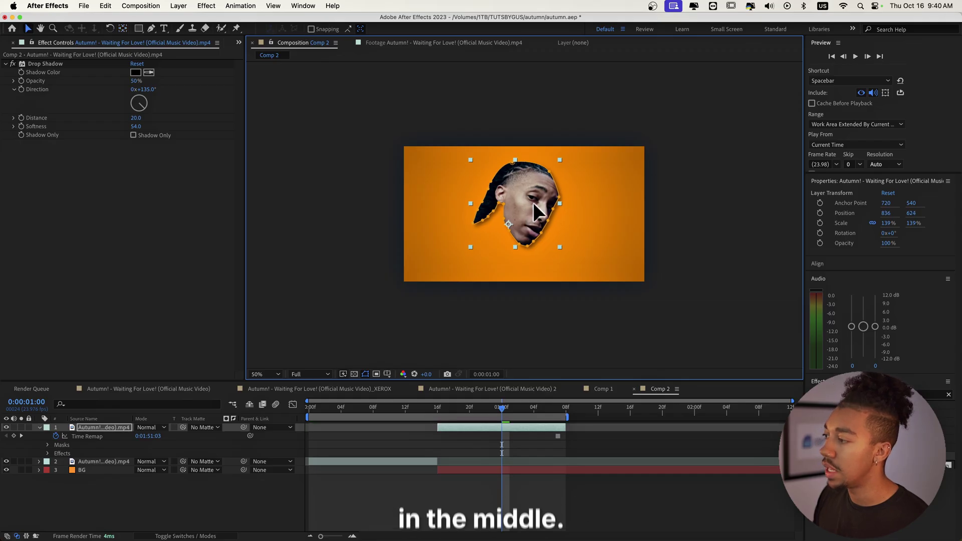
click(347, 407)
drag(494, 242, 493, 243)
key(slash)
key(space)
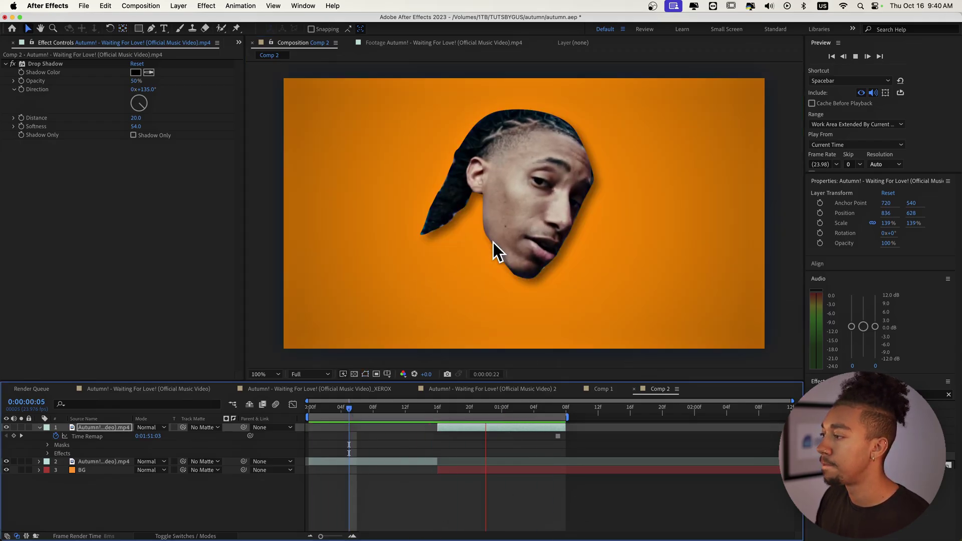
Create a white 1920 × 1080 solid named FLASH with the playhead at 0:00:00:15.
click(401, 405)
click(462, 476)
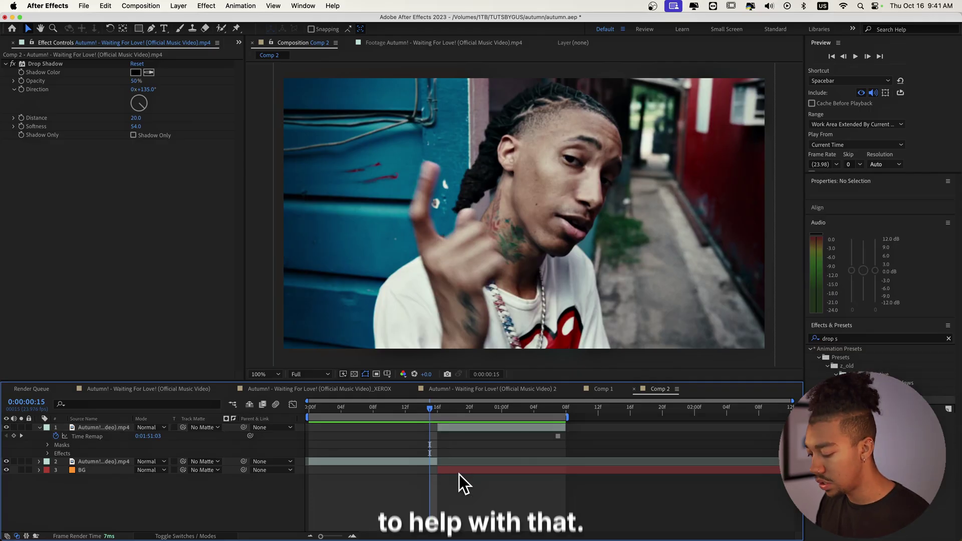
key(super+y)
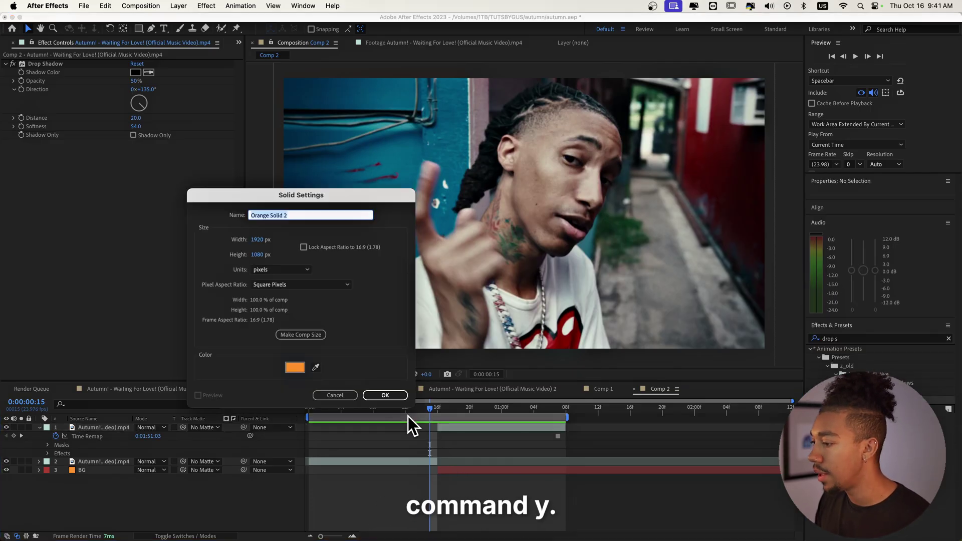
click(295, 370)
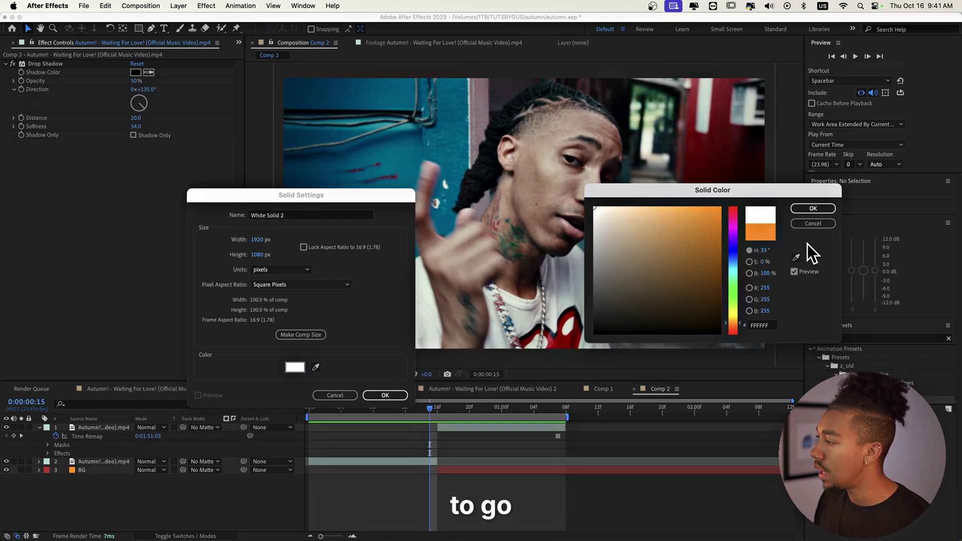
click(804, 211)
text(FLASH)
key(Return)
Cut the FLASH layer down to the single frame at 0:00:00:15, deleting the parts before and after it.
click(430, 412)
key(ctrl+shift+d)
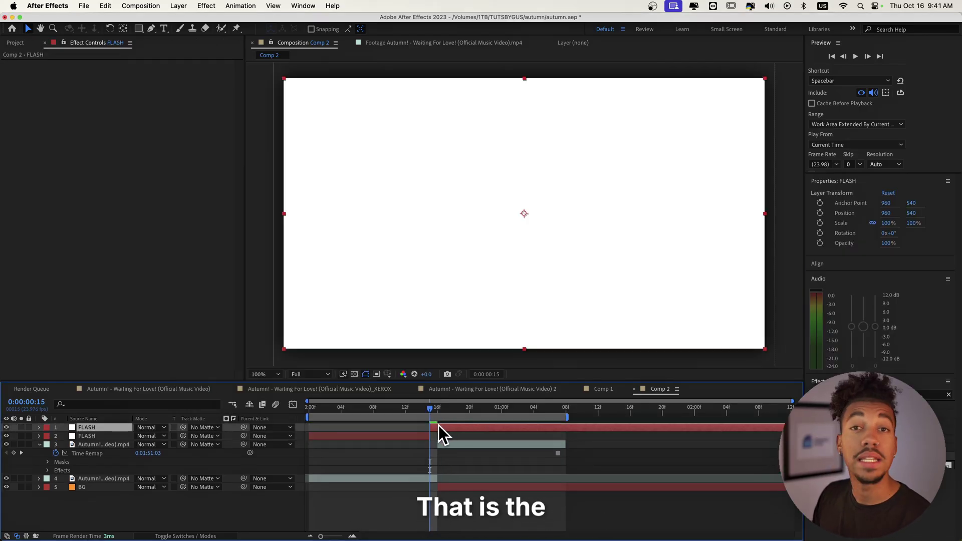
click(437, 410)
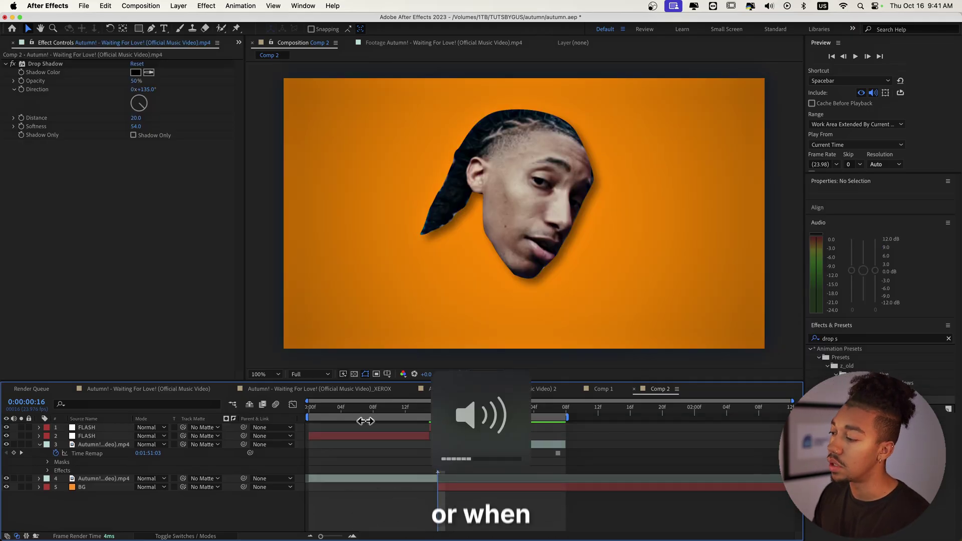
click(376, 435)
click(426, 411)
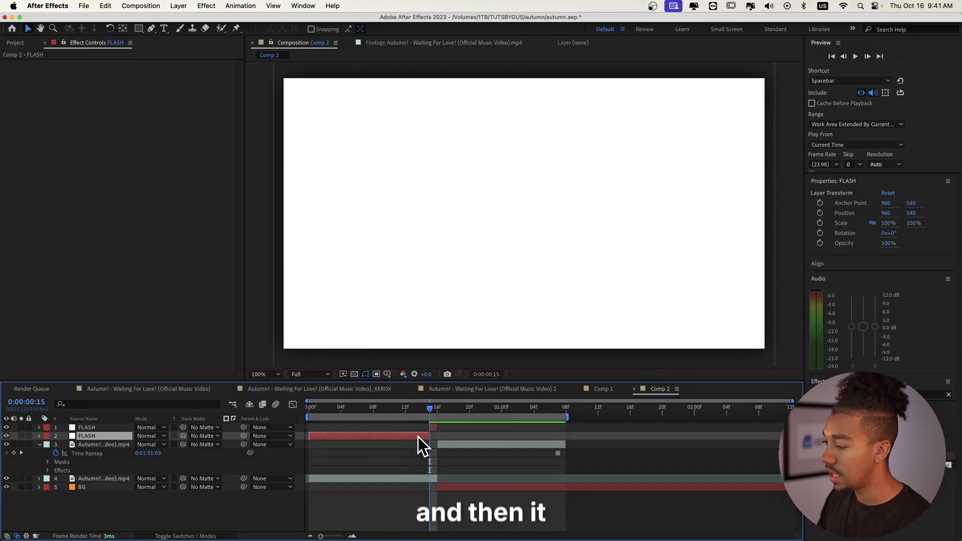
key(Delete)
Preview the flash, duplicate the FLASH layer and place the copy two frames earlier on the timeline.
click(383, 411)
key(space)
drag(383, 416, 404, 408)
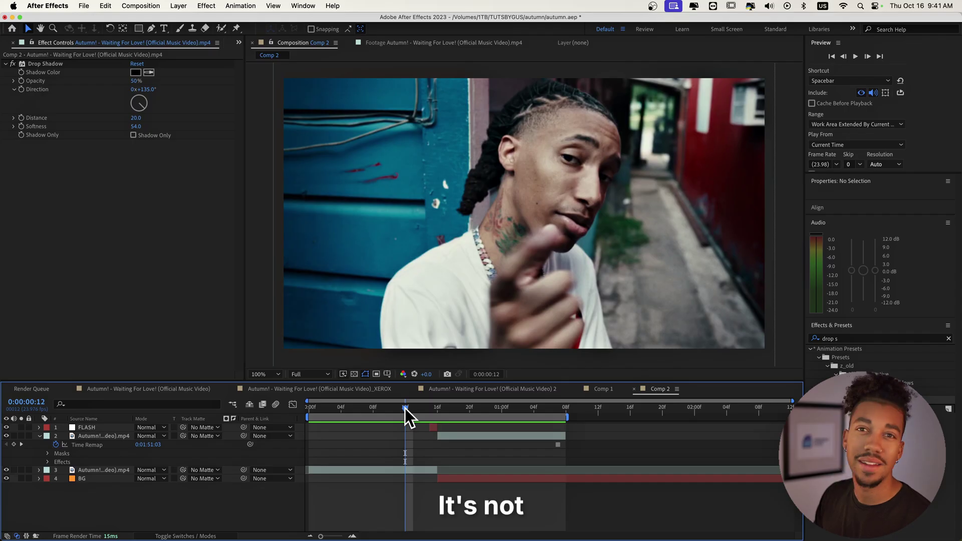
click(433, 428)
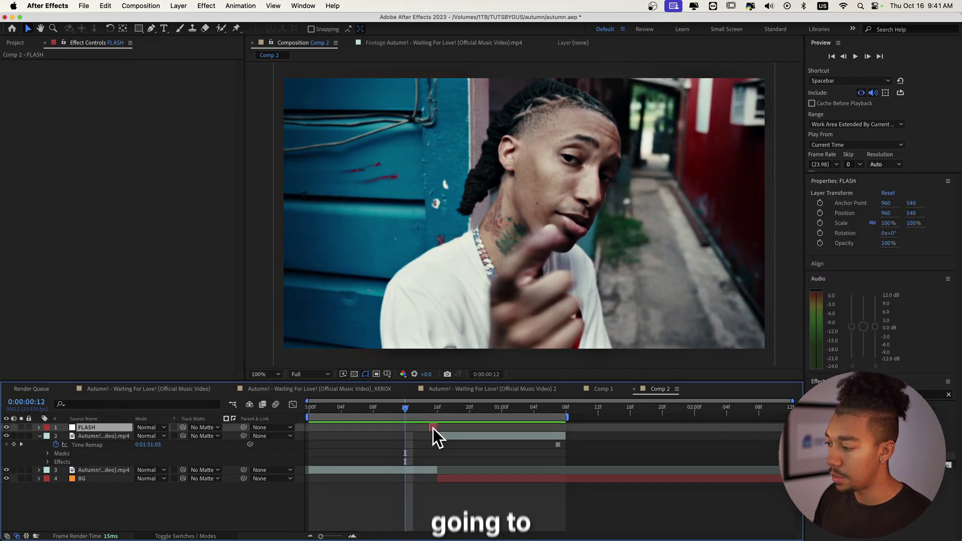
key(super+d)
drag(432, 429, 362, 409)
key(space)
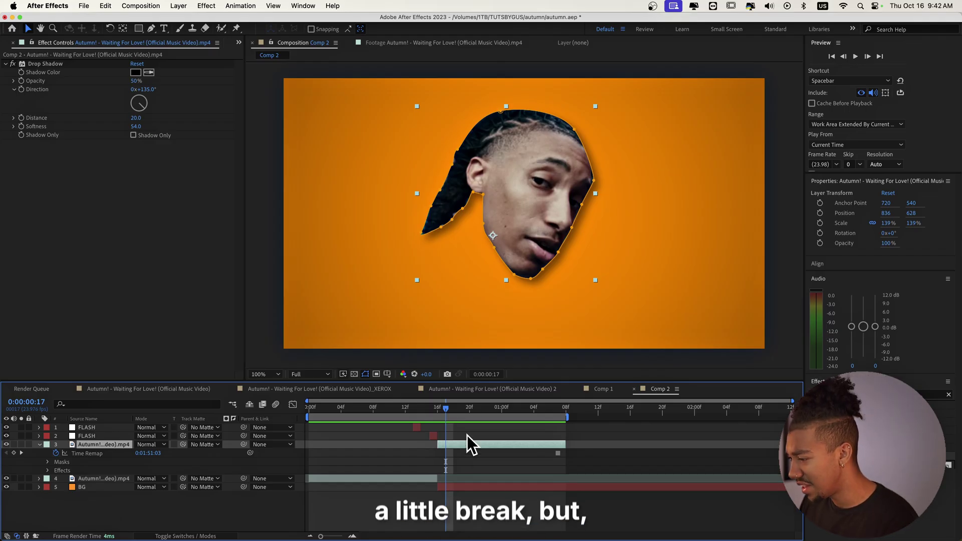
Duplicate the masked head layer twice, placing one copy lower left at about 334, 936 and the other lower right at about 1354, 932.
click(471, 451)
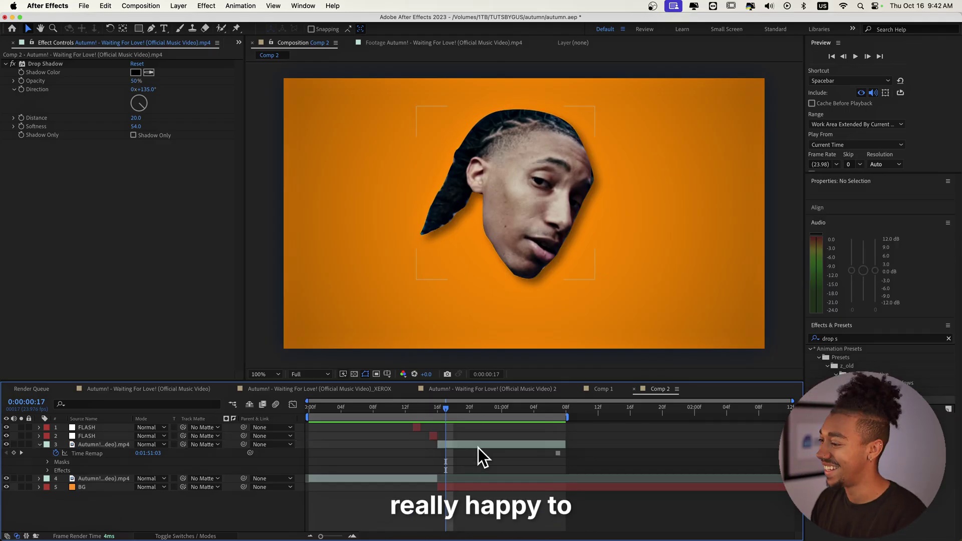
click(478, 449)
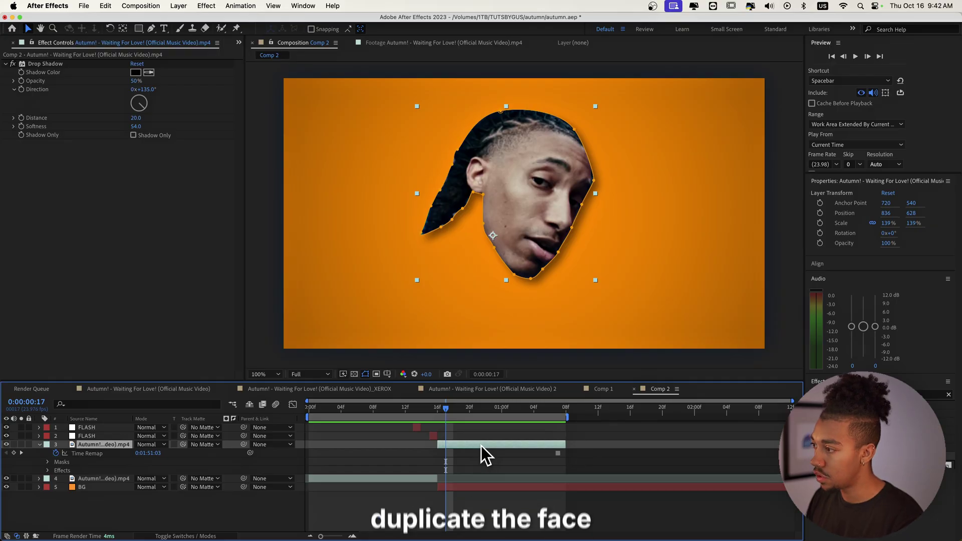
key(super+d)
key(super+d)
drag(521, 246, 399, 314)
key(comma)
key(comma)
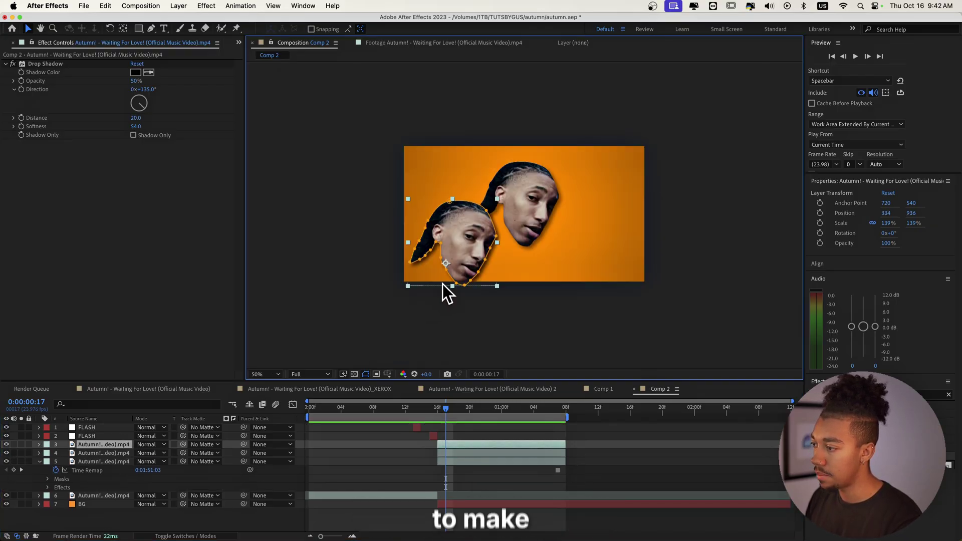
drag(473, 253, 622, 251)
Solo the lowest of the three head layers on and off to check which head it holds.
click(58, 453)
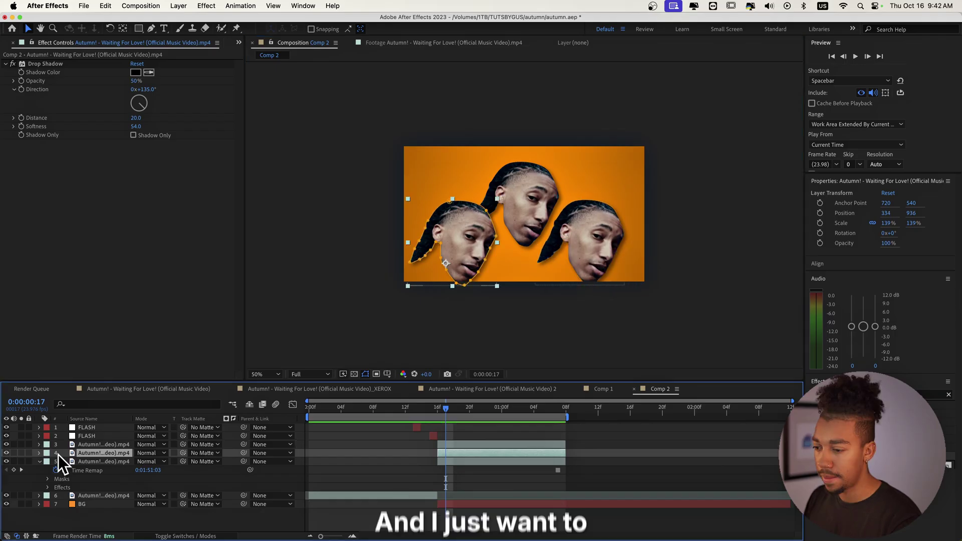
click(22, 461)
click(22, 461)
click(112, 461)
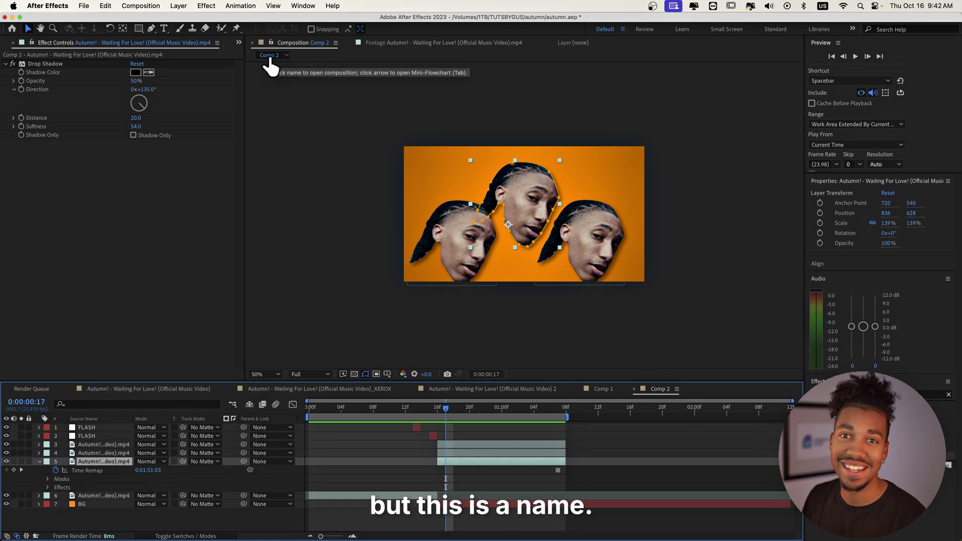
click(21, 462)
click(21, 461)
click(21, 461)
click(21, 462)
click(21, 461)
click(21, 461)
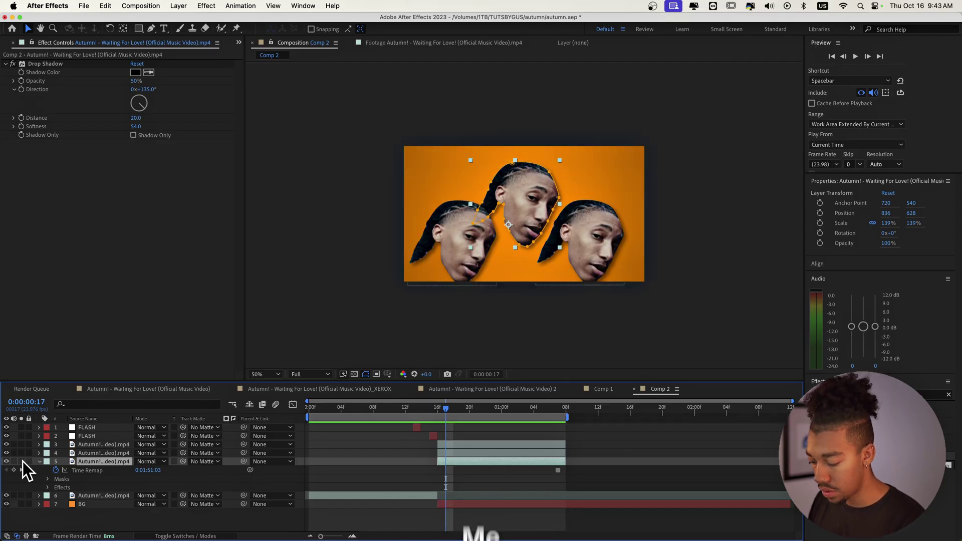
click(21, 461)
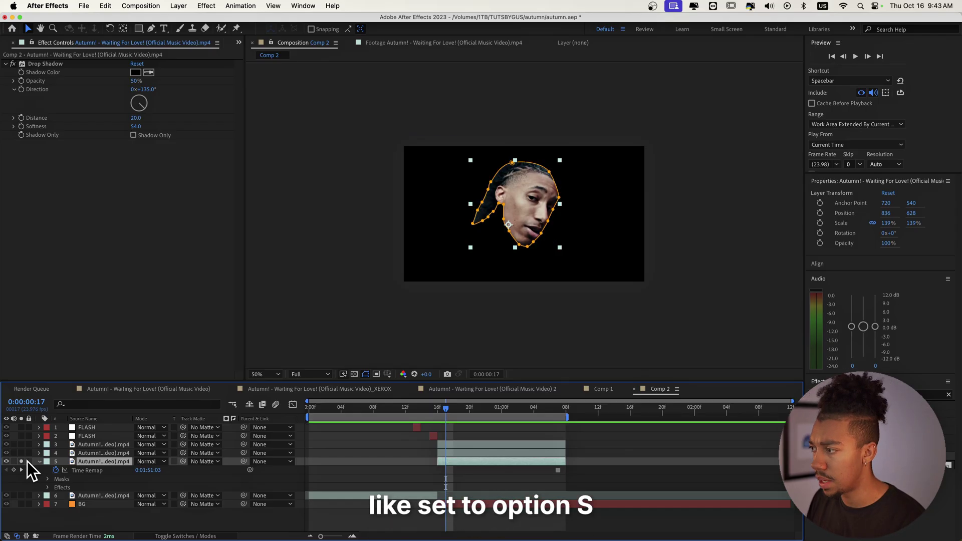
click(22, 461)
click(22, 462)
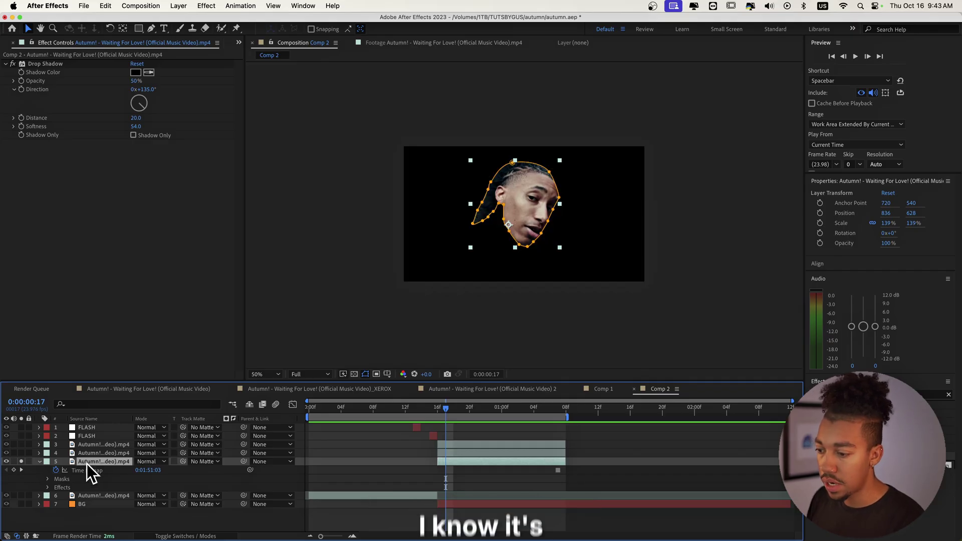
Rename the middle head's layer MAIN MIDDLE, move it above the other two heads and turn off its solo.
key(Return)
text(MAIN MIDDLE)
key(Return)
drag(100, 462, 98, 441)
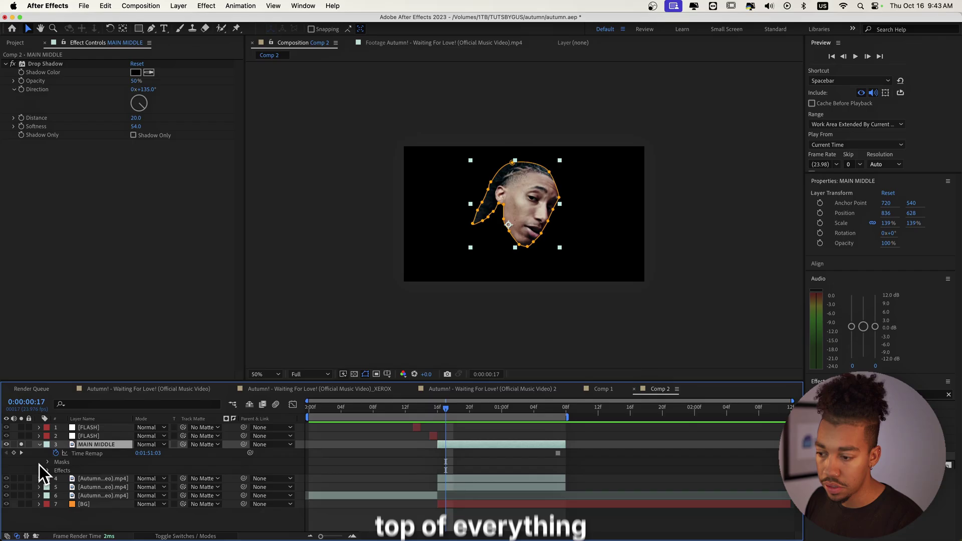
click(22, 444)
Rename the right head's layer RIGHT and the left head's layer LEFT.
click(95, 478)
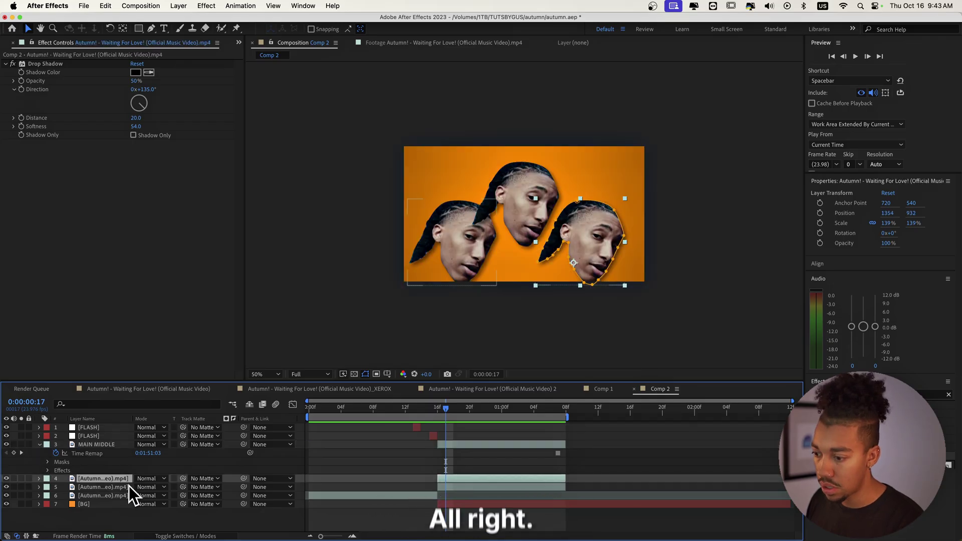
key(Return)
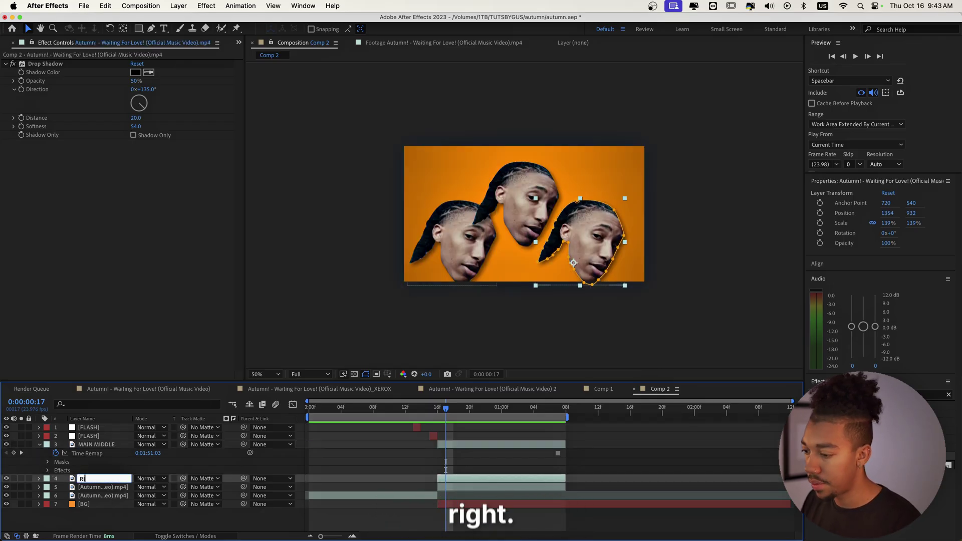
text(RIGHT)
key(Return)
click(104, 486)
key(Return)
text(LEFT)
key(Return)
Rename the video layer that plays before the freeze frame as BEFORE.
click(112, 495)
key(Return)
text(BEFORE)
key(Return)
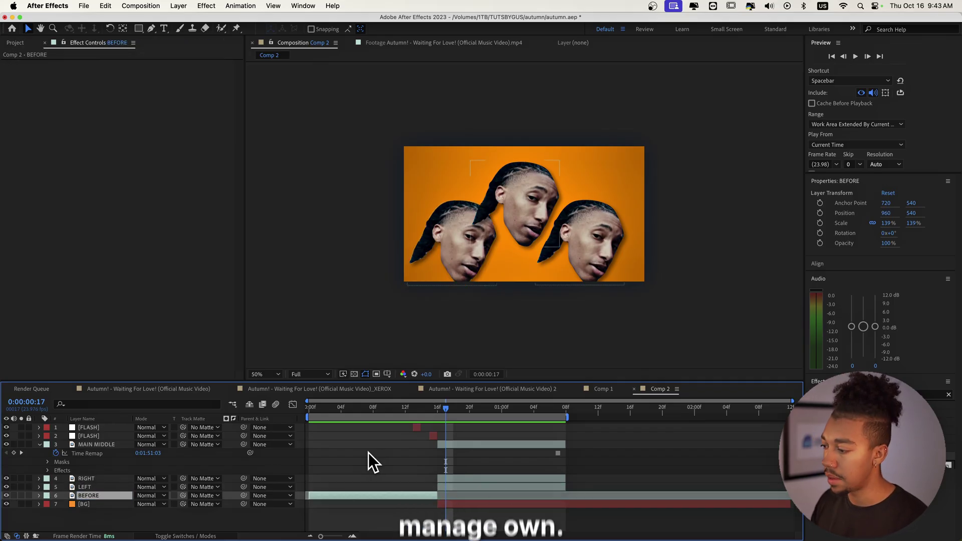
Scale the RIGHT head layer to 125% and nudge it slightly upward in the frame.
click(102, 445)
click(100, 478)
key(s)
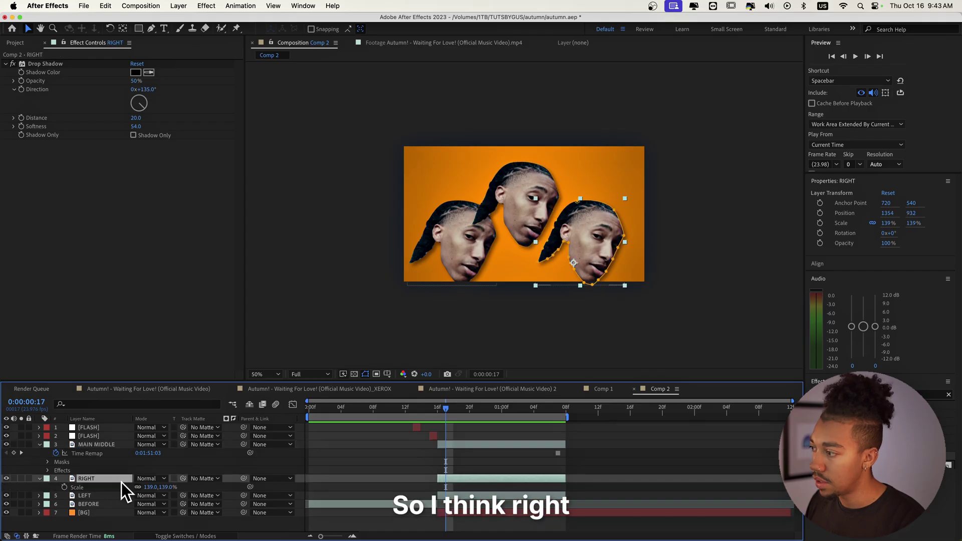
drag(149, 487, 145, 486)
drag(580, 257, 583, 249)
Scale the LEFT head layer to 125% and move it to about 302, 832, roughly level with the right head.
click(91, 497)
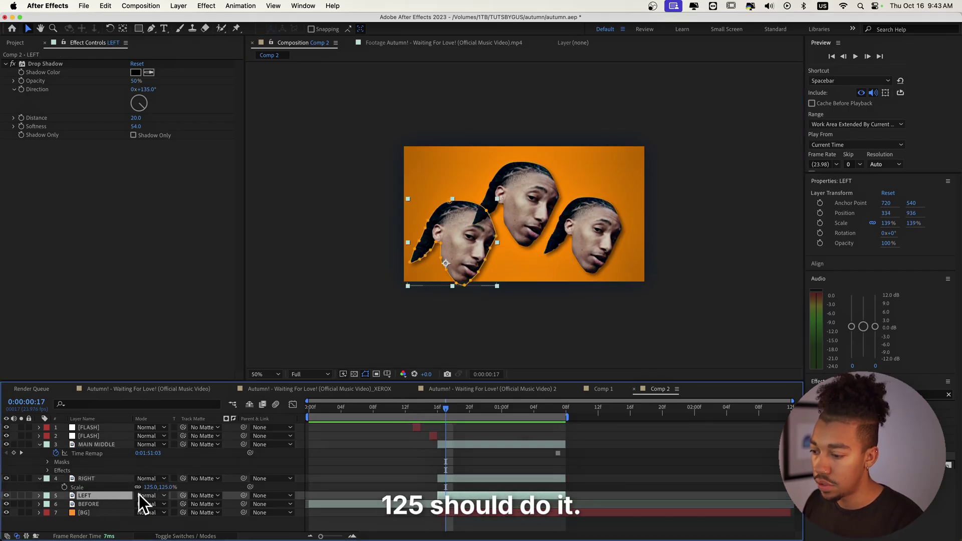
key(s)
drag(469, 249, 466, 237)
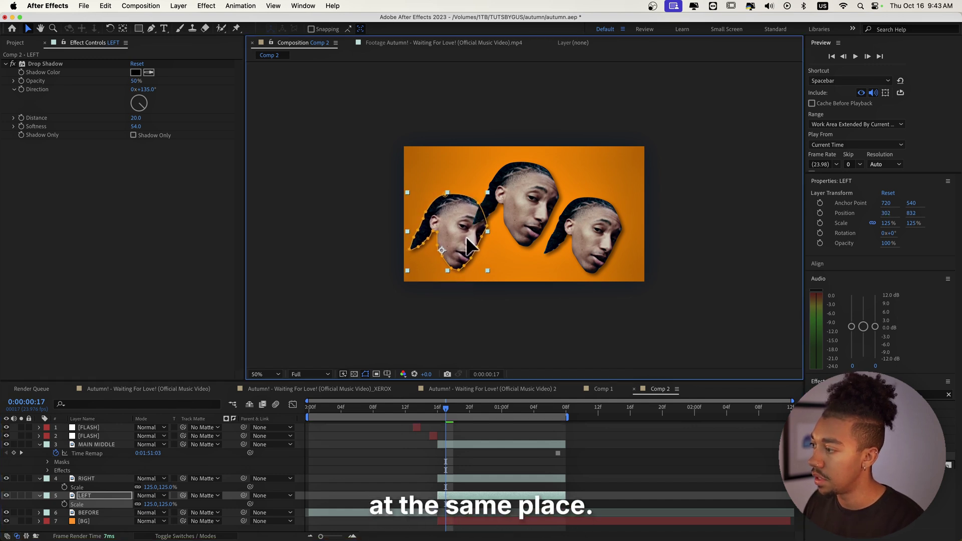
Play the composition from the start at 100% view to check the three-head layout.
click(478, 467)
key(Home)
key(space)
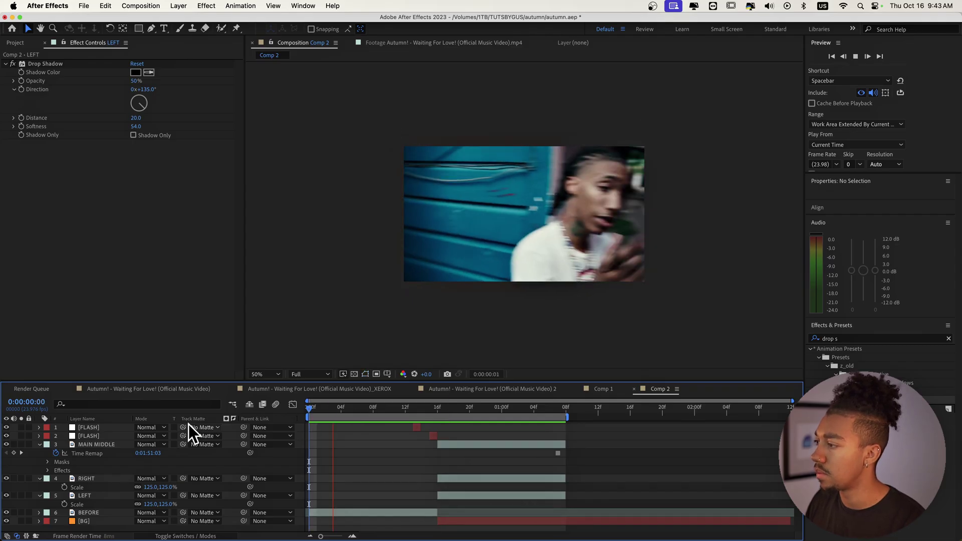
key(.)
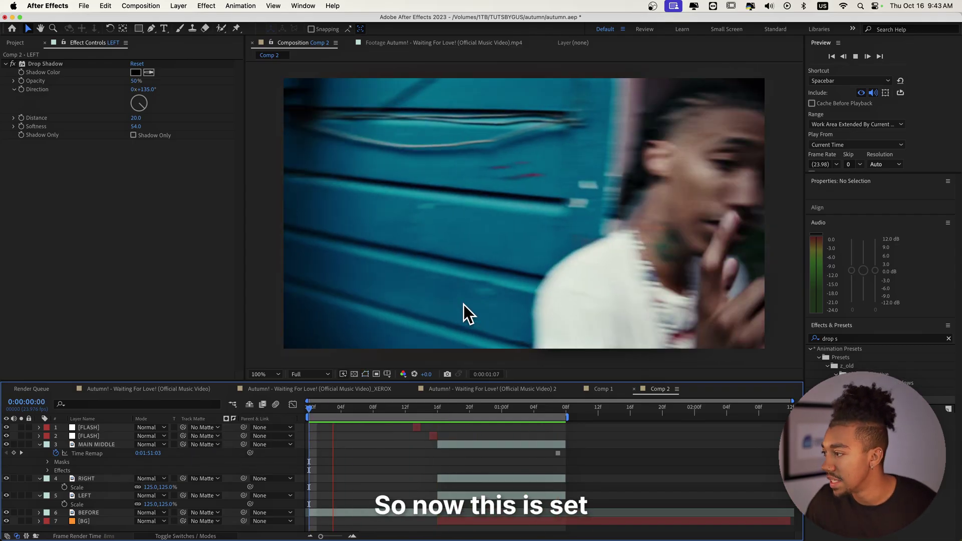
key(space)
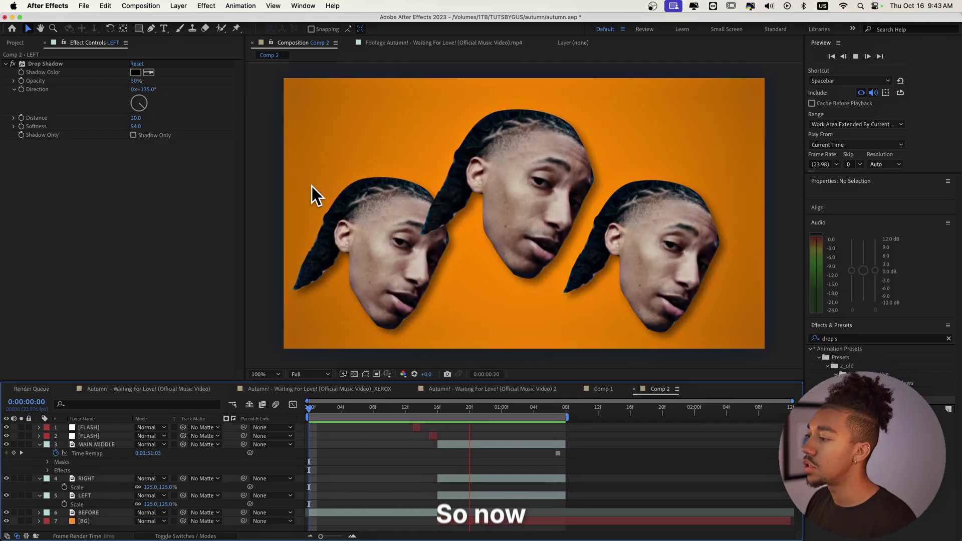
Move the MAIN MIDDLE layer's anchor point to the centre of the face, at about 833.7, 449.4.
click(419, 248)
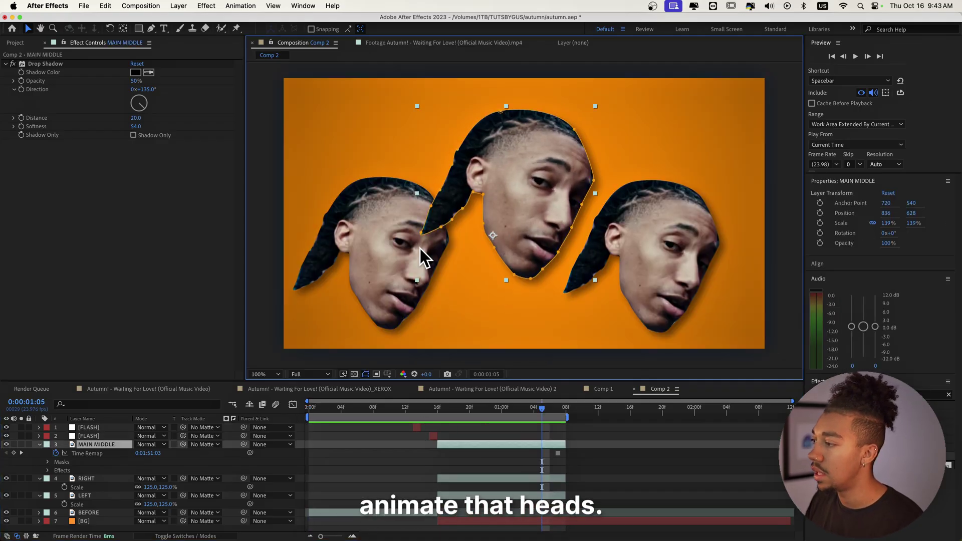
key(y)
click(491, 236)
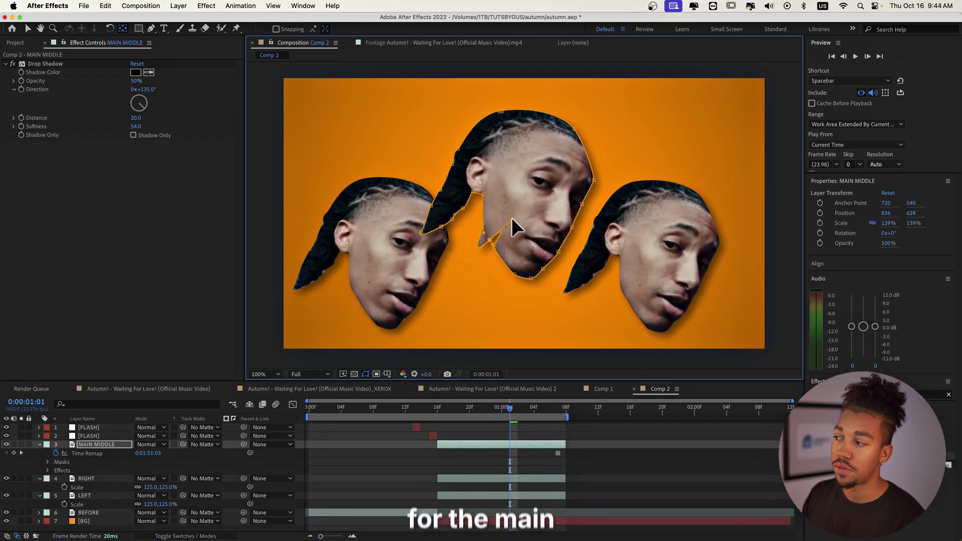
drag(490, 234, 532, 203)
key(v)
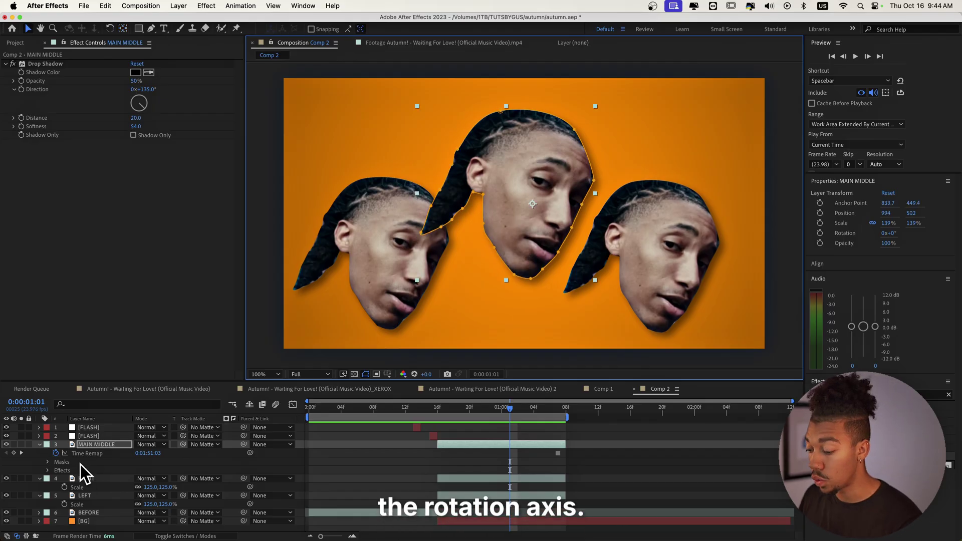
Add the rotation expression posterizeTime(8); wiggle(24,15) to the MAIN MIDDLE layer and preview the shake.
key(r)
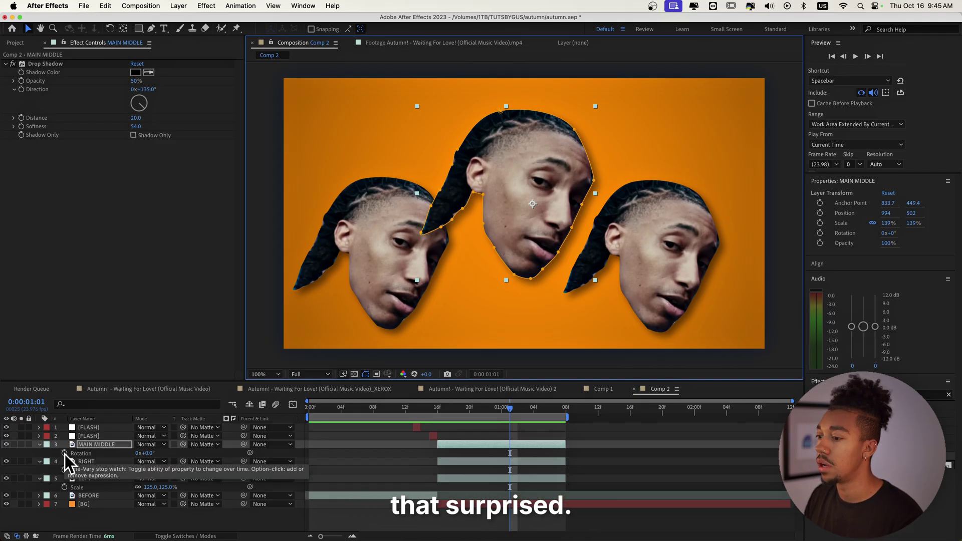
alt+click(64, 452)
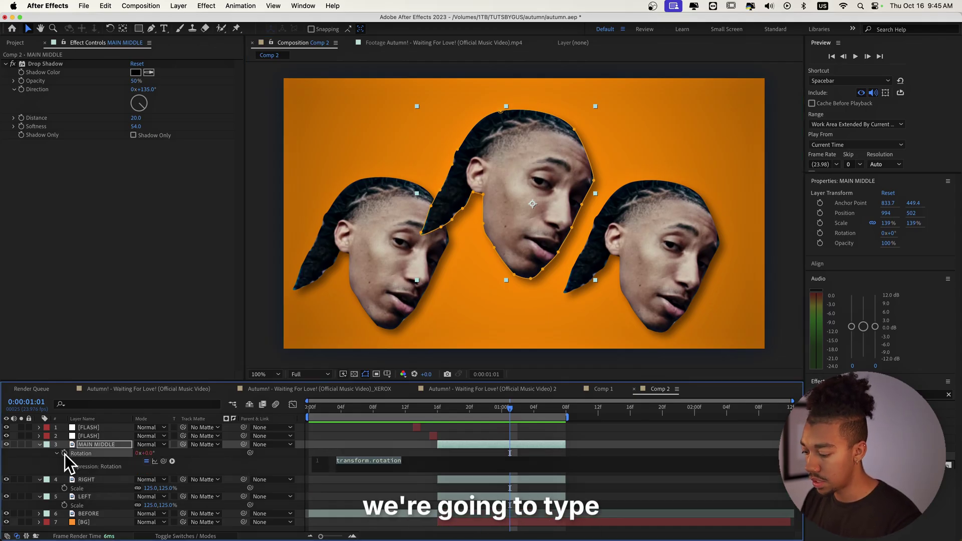
text(posterizeTime(8)
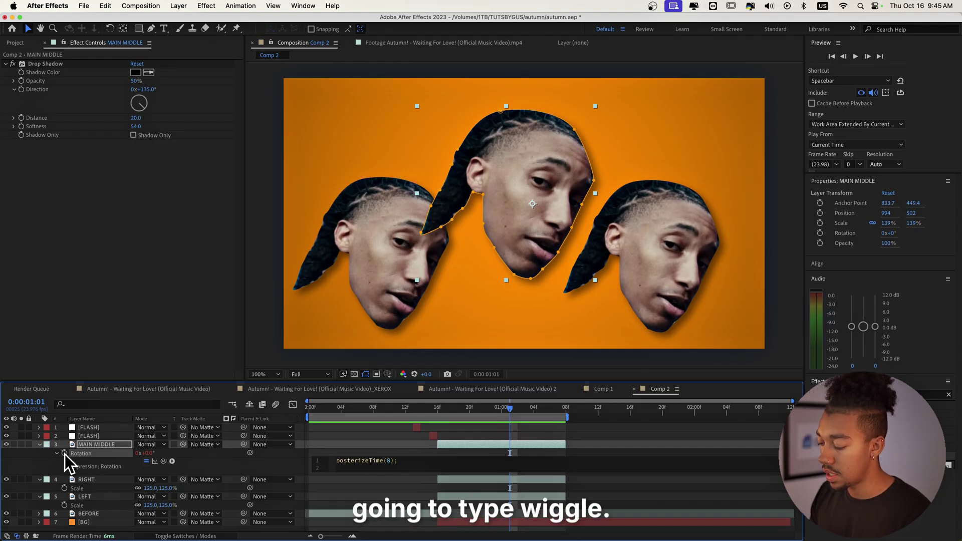
text(wiggle(24,)
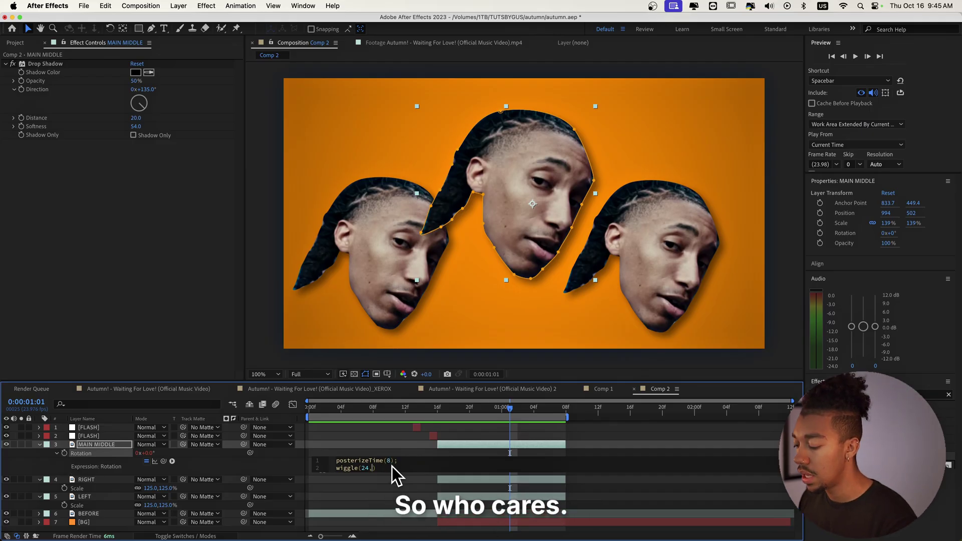
text(5)
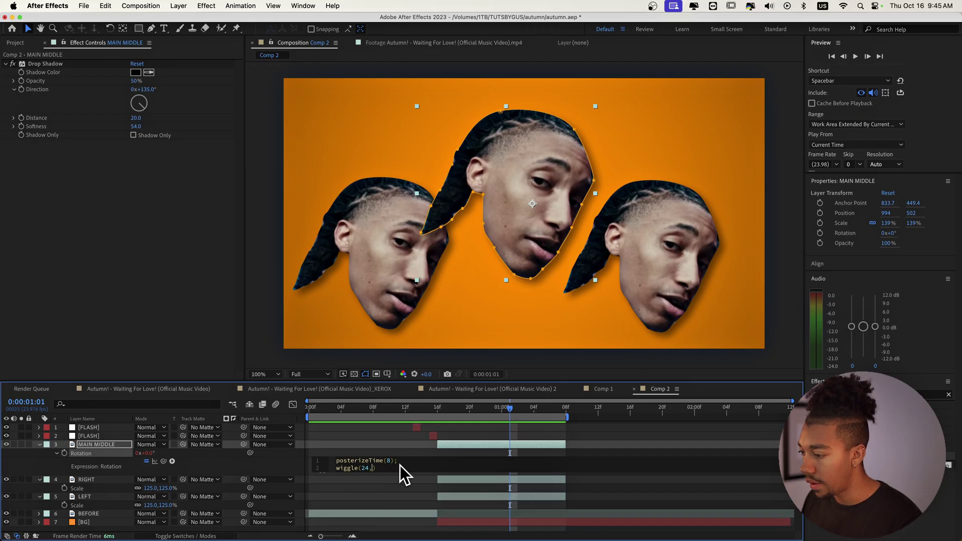
click(438, 407)
key(space)
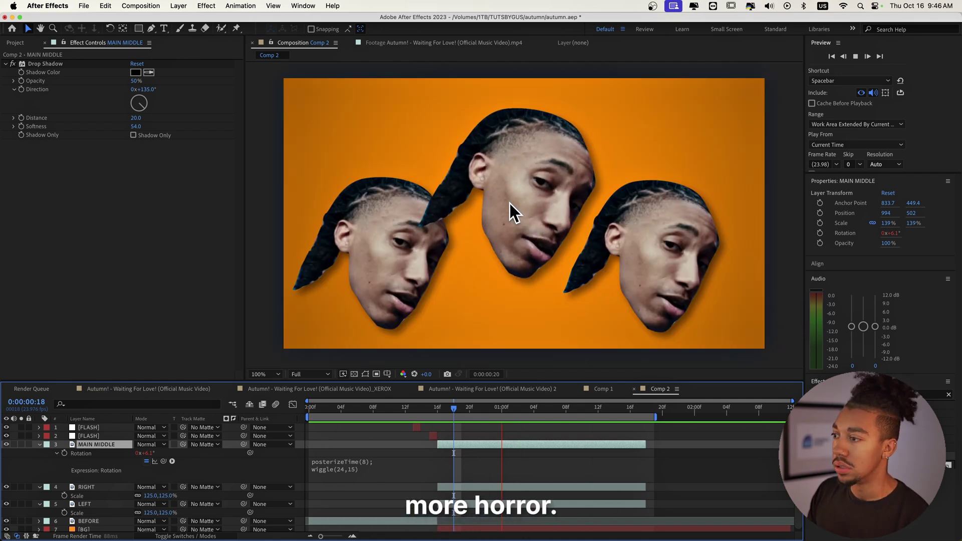
Copy the MAIN MIDDLE layer's rotation expression onto the rotation of the RIGHT layer.
click(344, 467)
key(super+c)
click(90, 487)
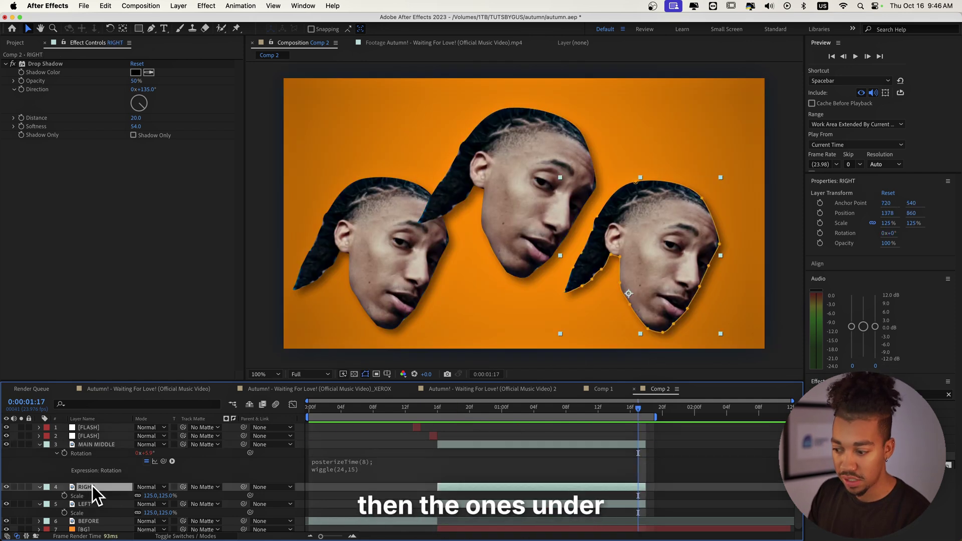
key(r)
alt+click(65, 495)
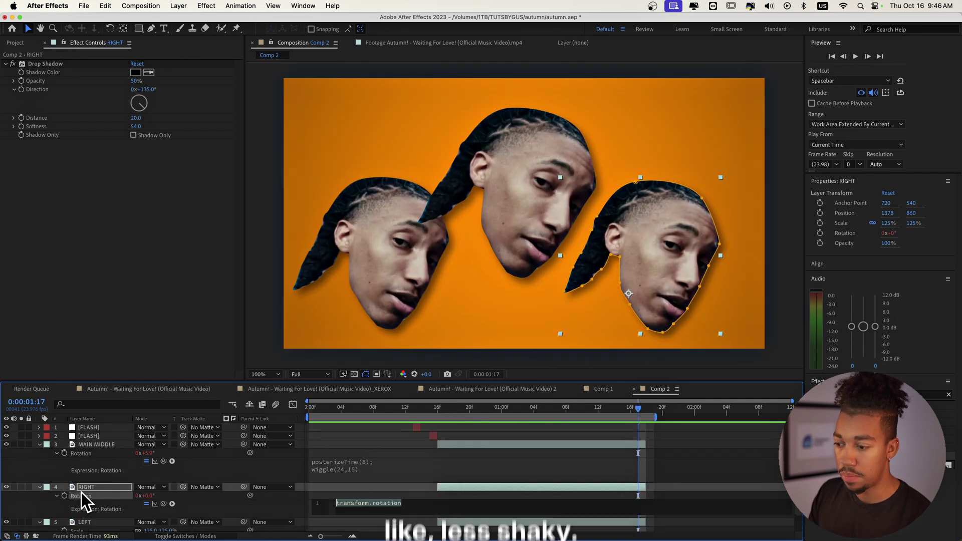
key(super+v)
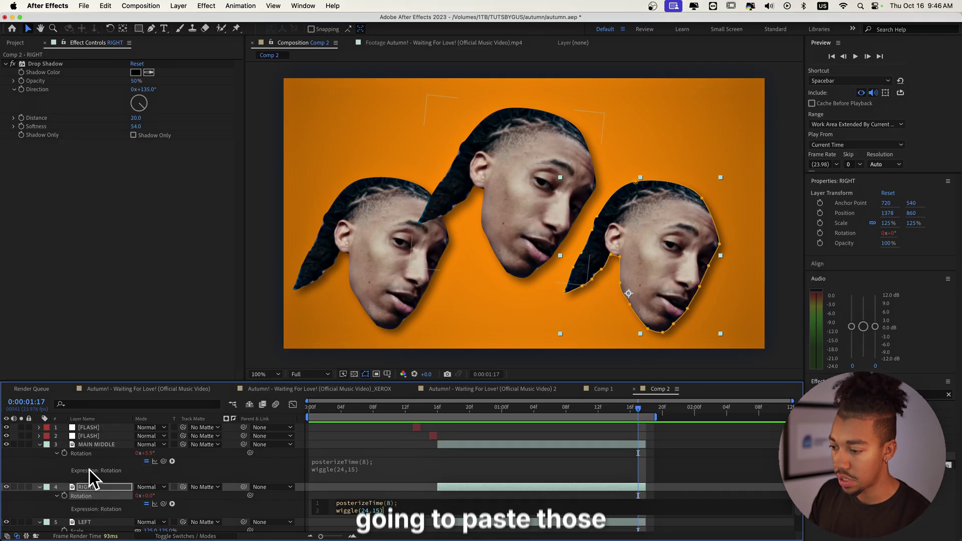
scroll(63, 474, down, 1)
key(Caps_Lock)
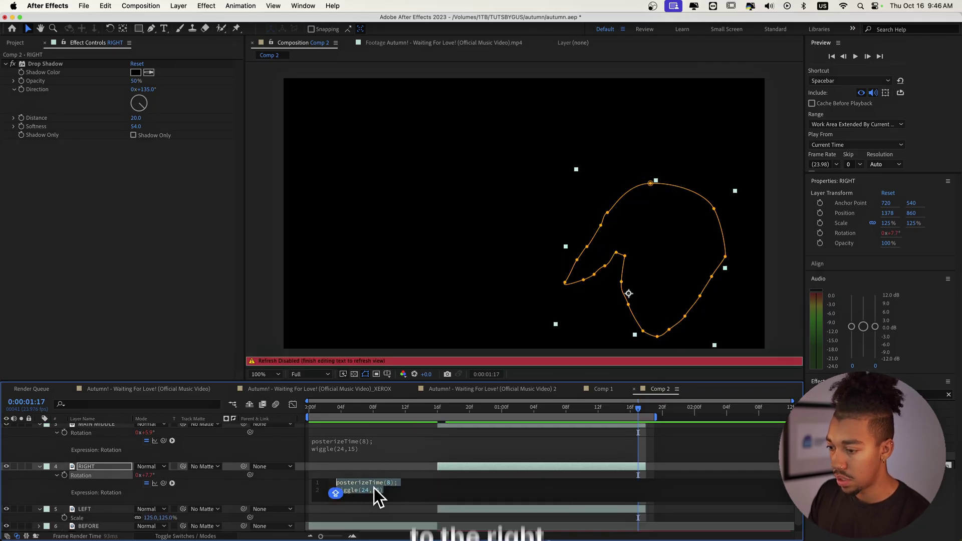
key(Caps_Lock)
click(501, 407)
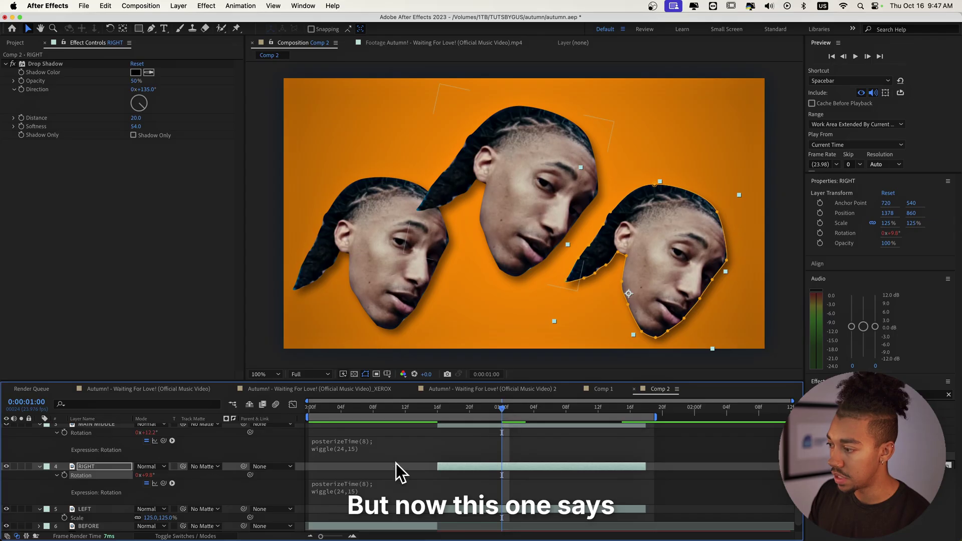
Change the RIGHT layer's rotation expression to wiggle(24,8) and copy the whole expression to the LEFT layer's rotation.
click(381, 490)
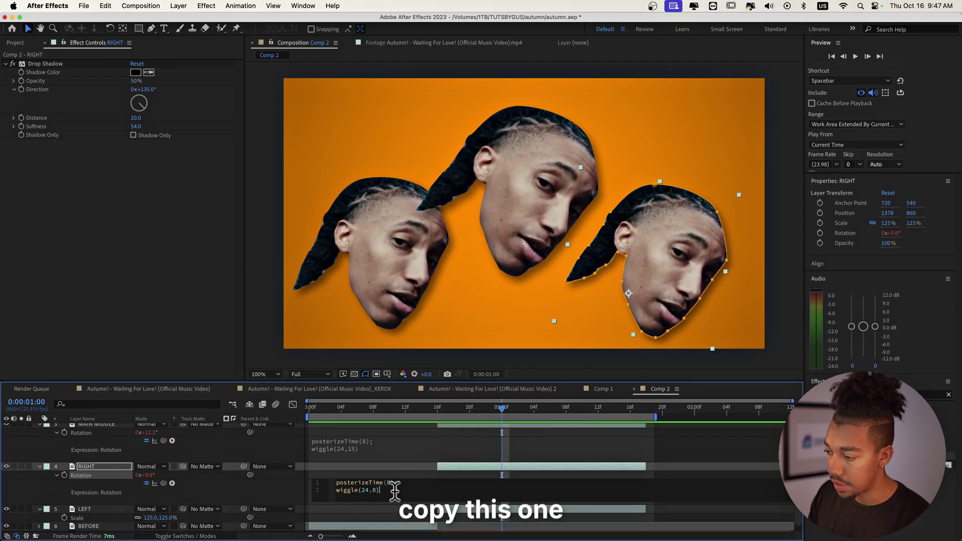
key(super+a)
key(super+c)
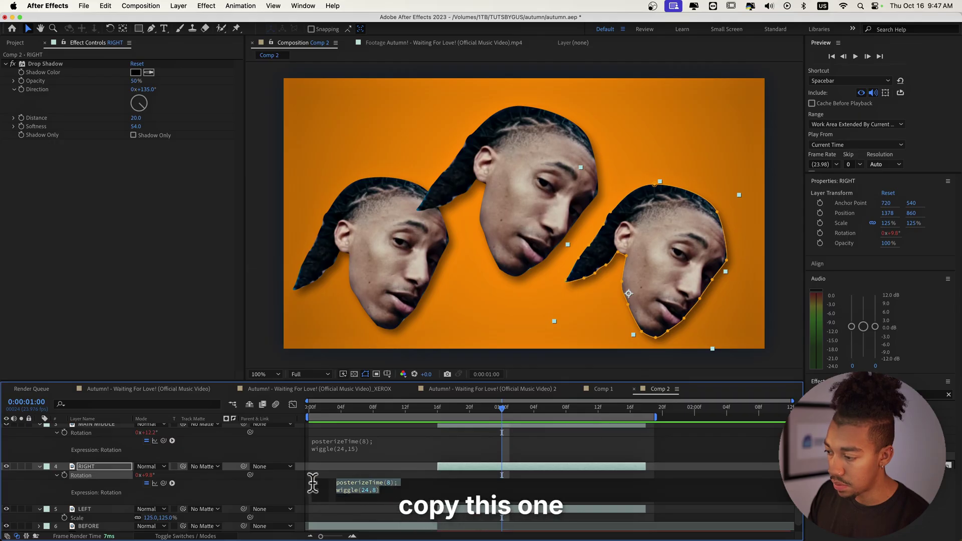
click(88, 514)
key(r)
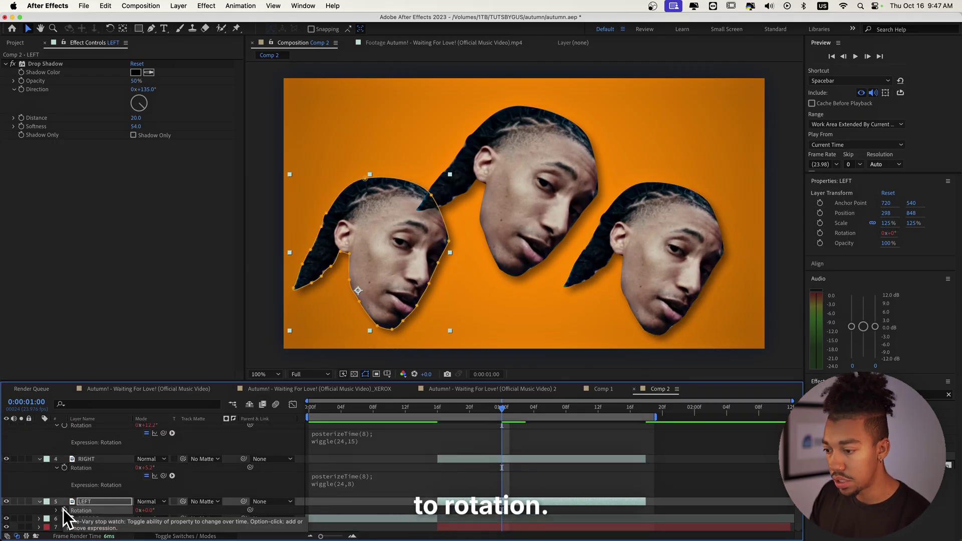
alt+click(64, 510)
key(super+v)
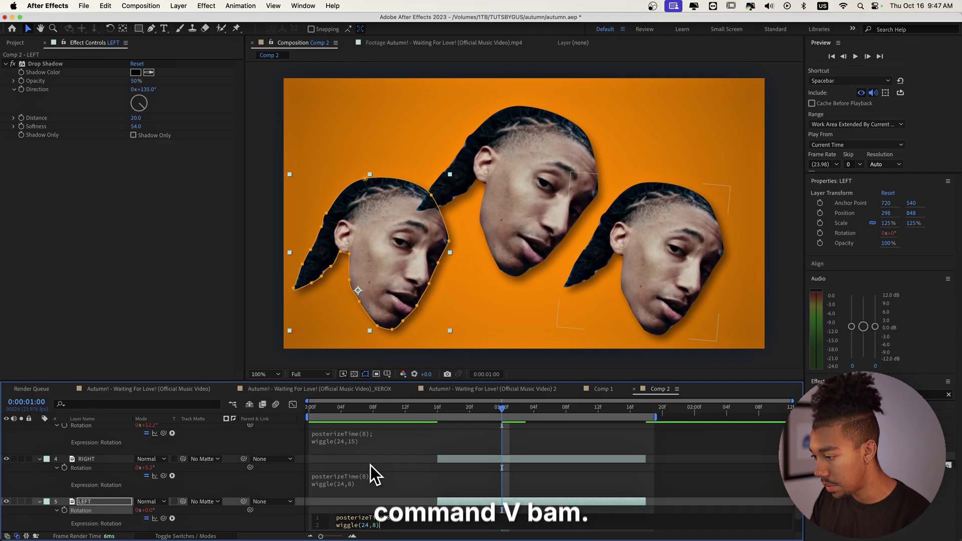
Play the composition to check the wiggle animation on all three heads.
click(449, 413)
key(space)
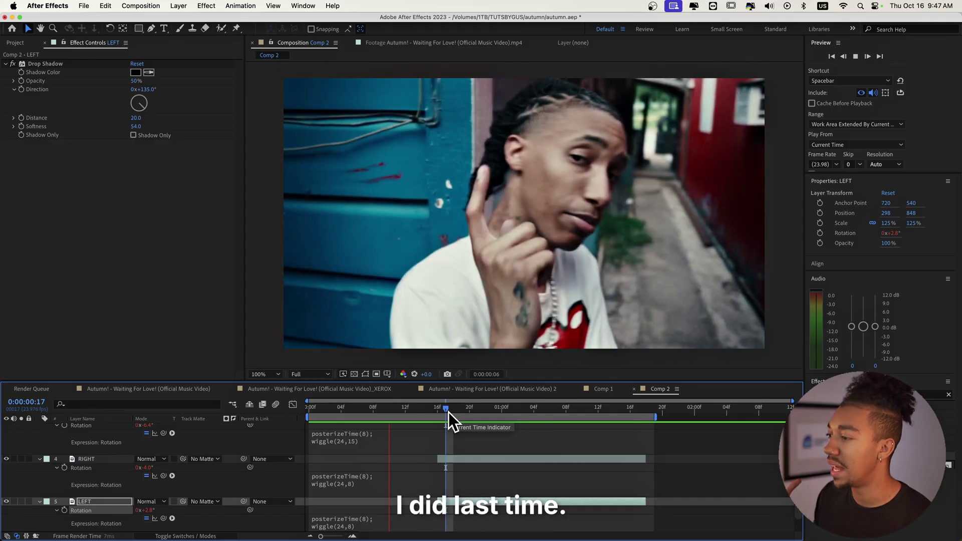
key(space)
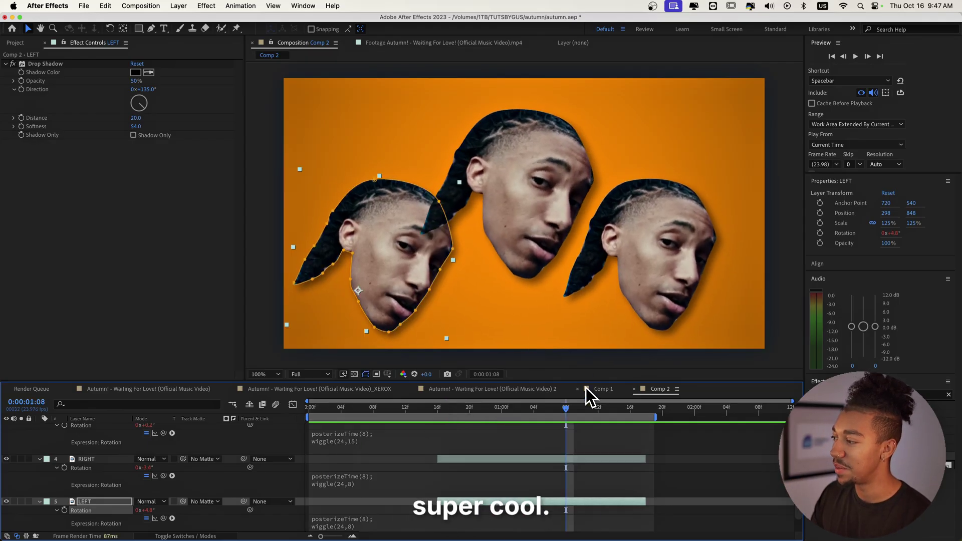
click(428, 323)
key(space)
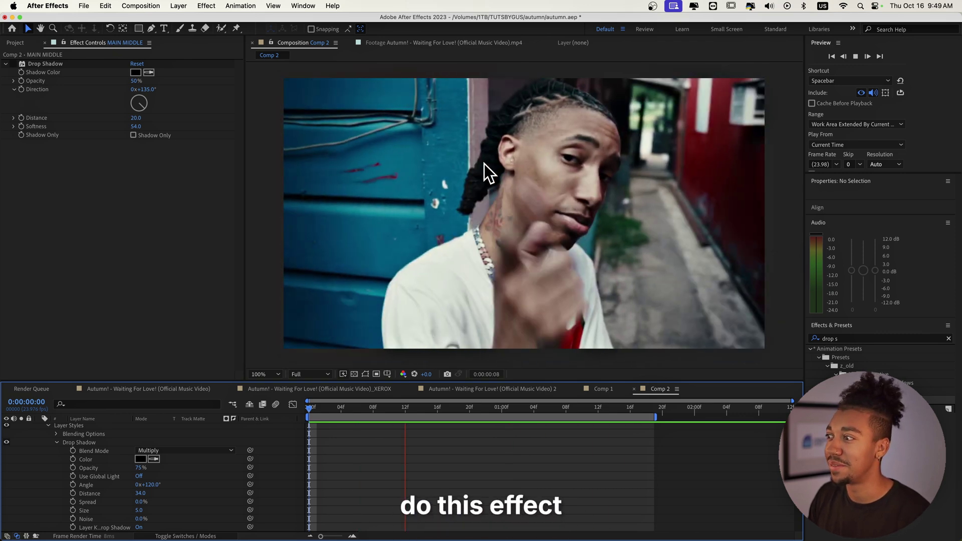
key(space)
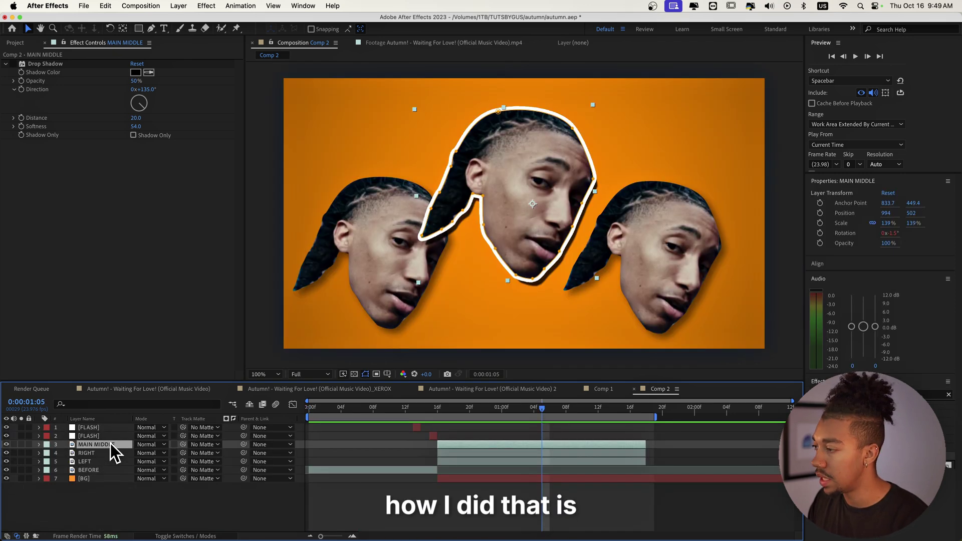
Undo the white outline styling on the MAIN MIDDLE head.
key(super+a)
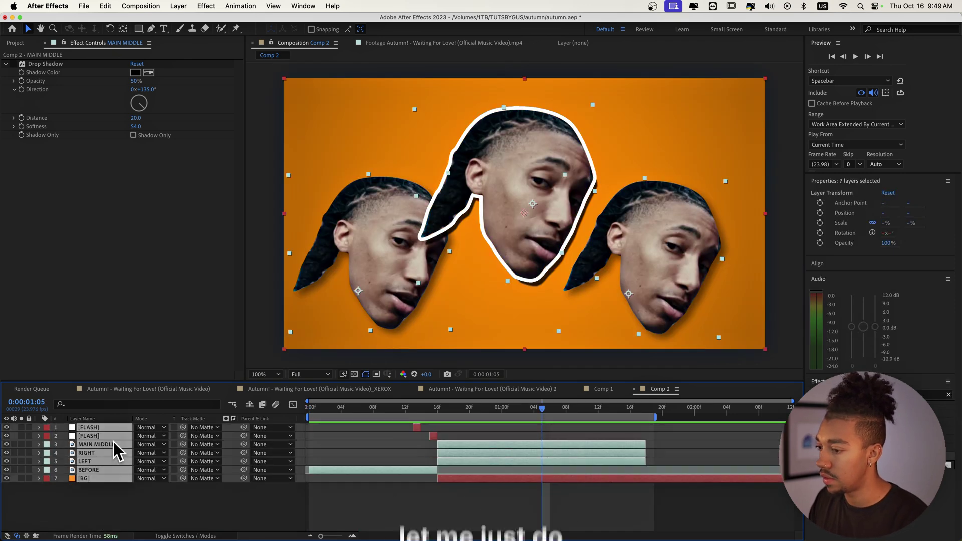
click(124, 504)
key(super+z)
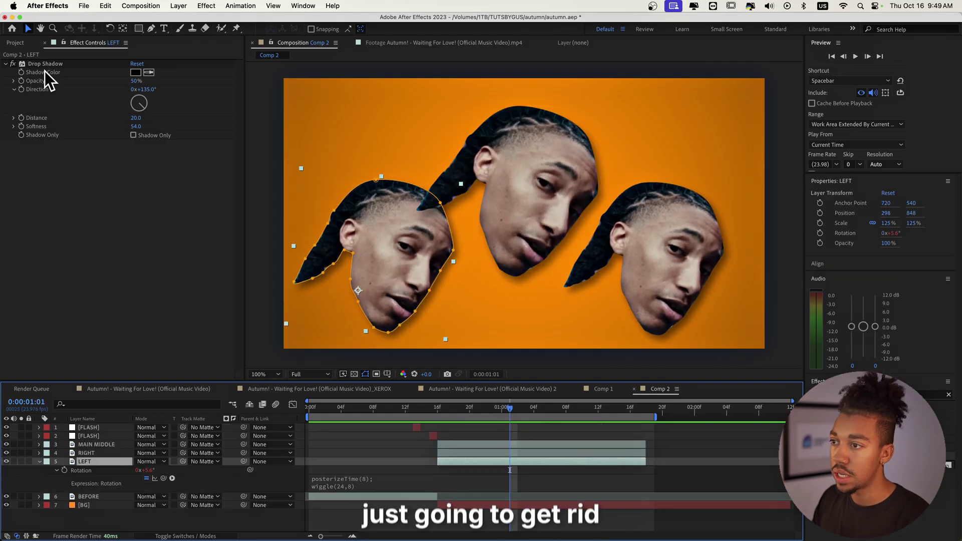
Remove the Drop Shadow effect from the LEFT, RIGHT and MAIN MIDDLE layers.
click(48, 65)
click(94, 454)
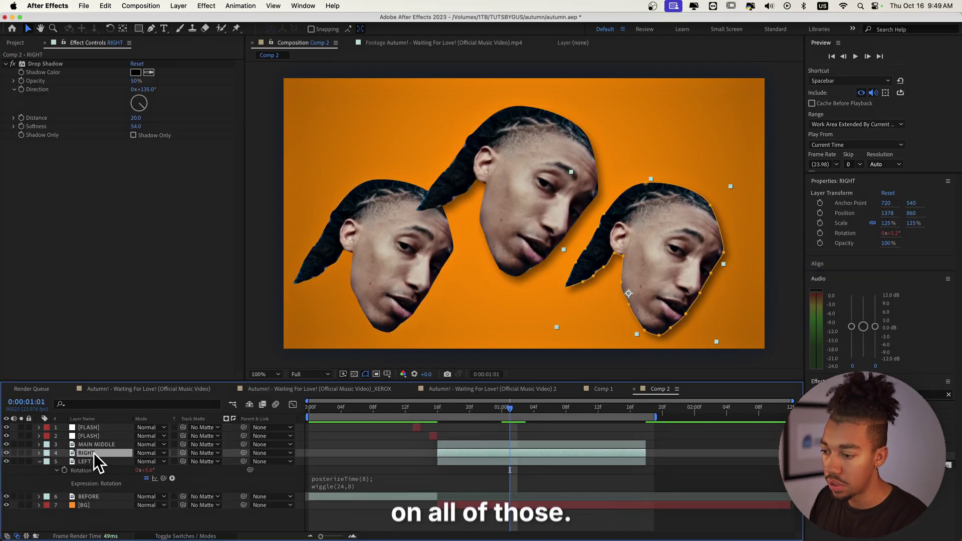
click(459, 444)
Add a Stroke layer style to the MAIN MIDDLE layer, coloured white (FFFFFF) with a size of 12.1.
right_click(460, 444)
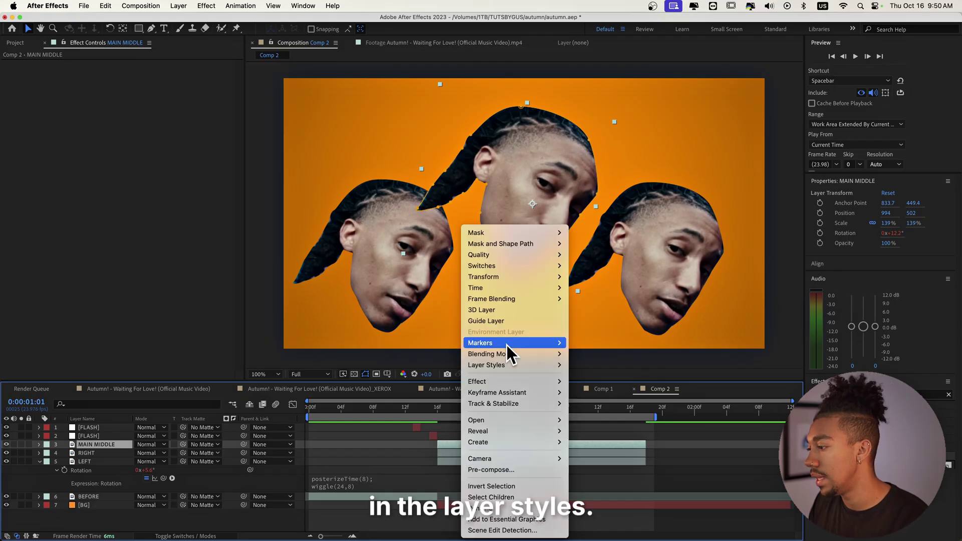
mouse_move(498, 366)
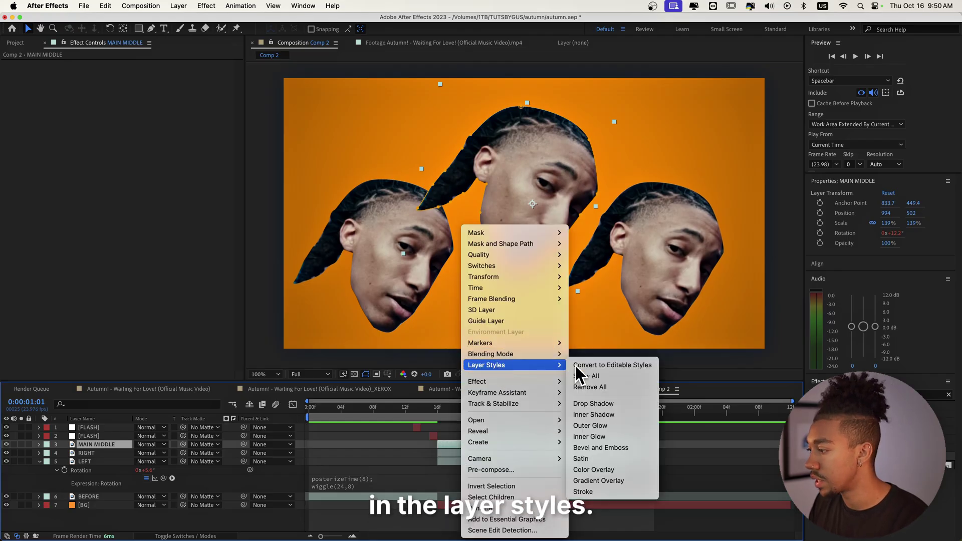
click(583, 491)
click(57, 504)
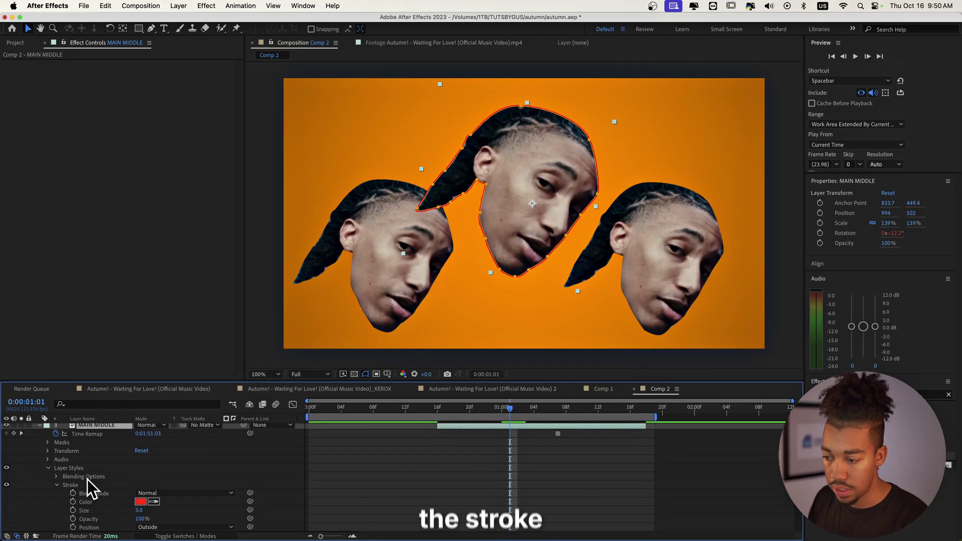
click(141, 475)
drag(597, 301, 498, 185)
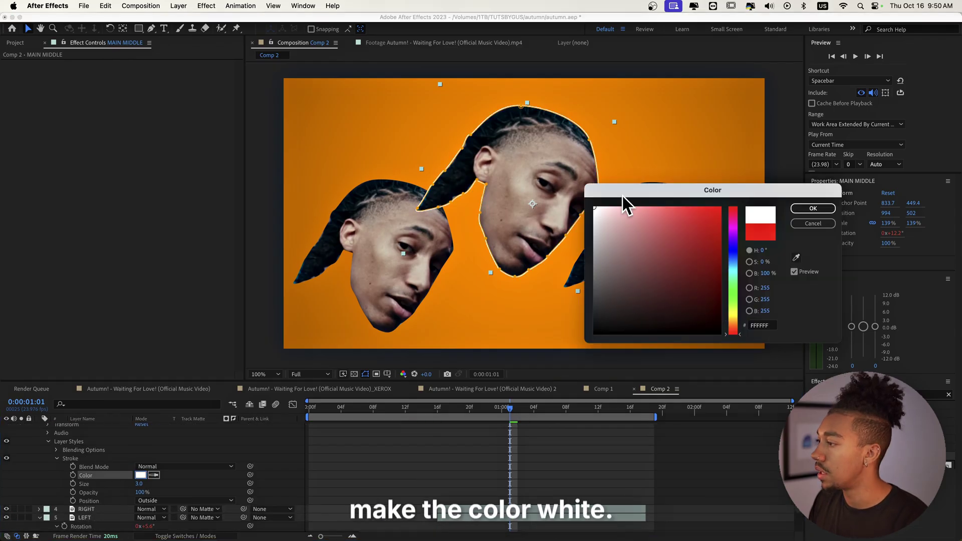
click(824, 209)
mouse_move(140, 486)
mouse_down()
mouse_move(198, 486)
mouse_move(190, 488)
mouse_up()
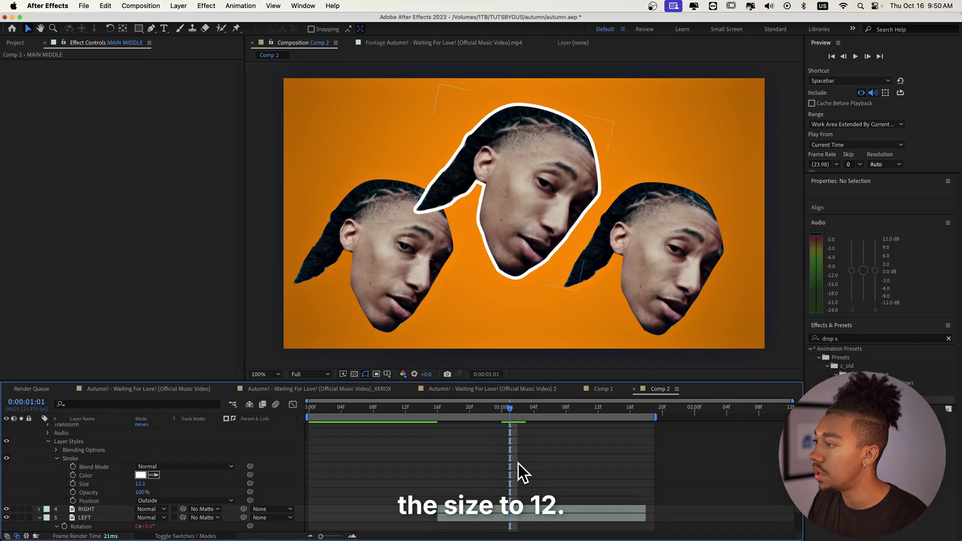
Add a Drop Shadow layer style to the MAIN MIDDLE layer.
scroll(482, 437, up, 3)
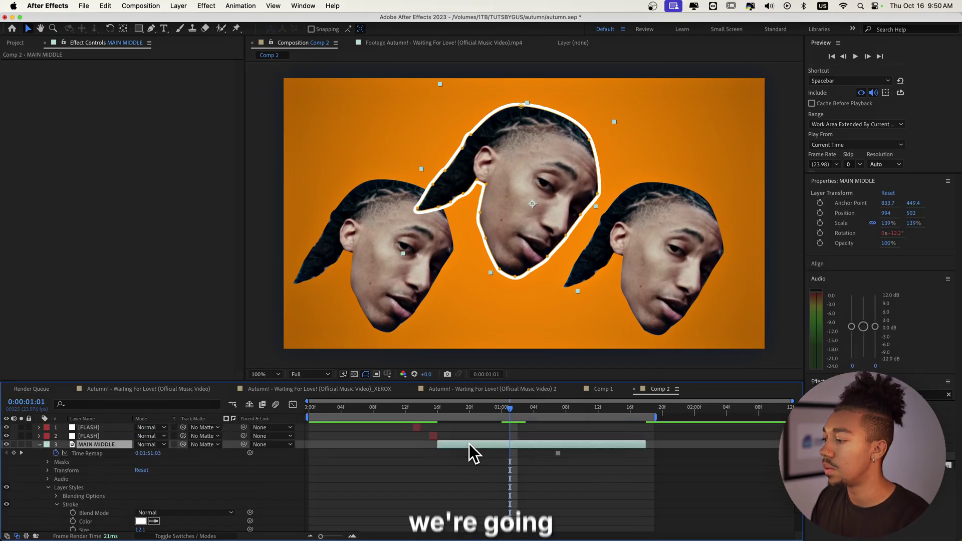
right_click(469, 445)
mouse_move(506, 364)
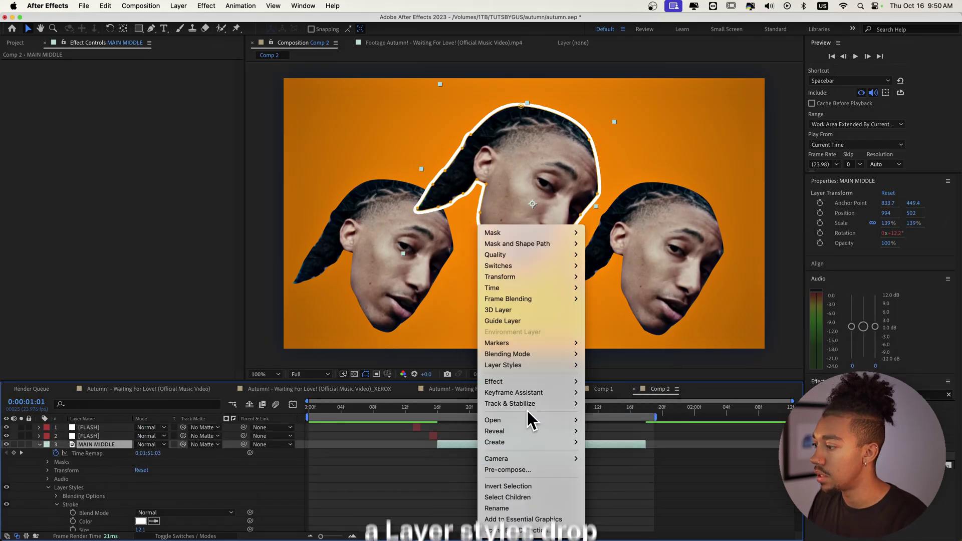
mouse_move(524, 368)
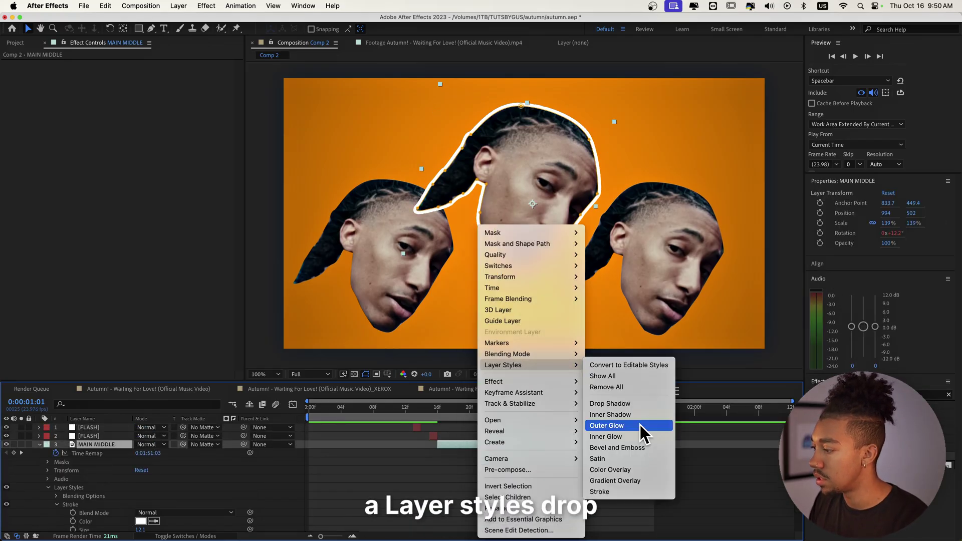
click(625, 404)
scroll(30, 496, down, 3)
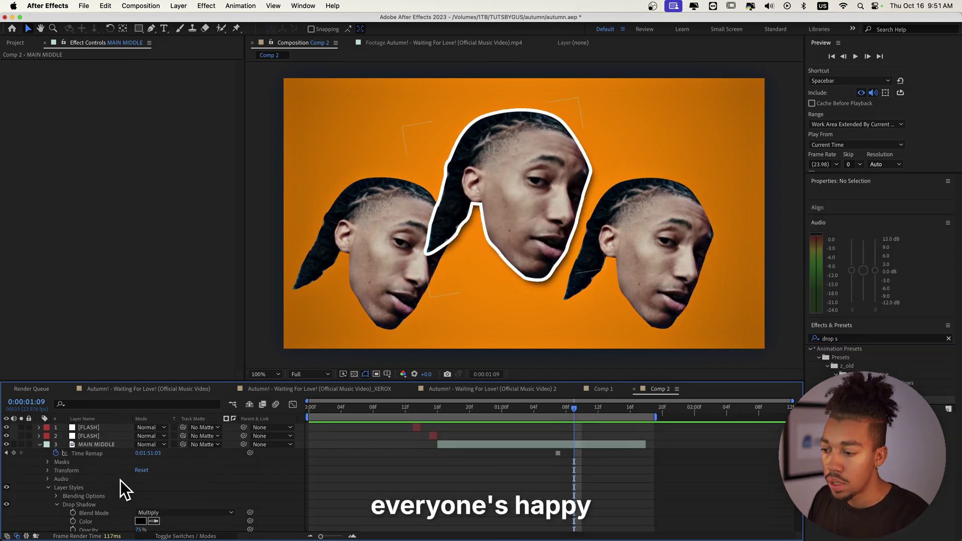
Copy the MAIN MIDDLE layer's layer styles and paste them onto the RIGHT and LEFT layers.
scroll(94, 471, down, 1)
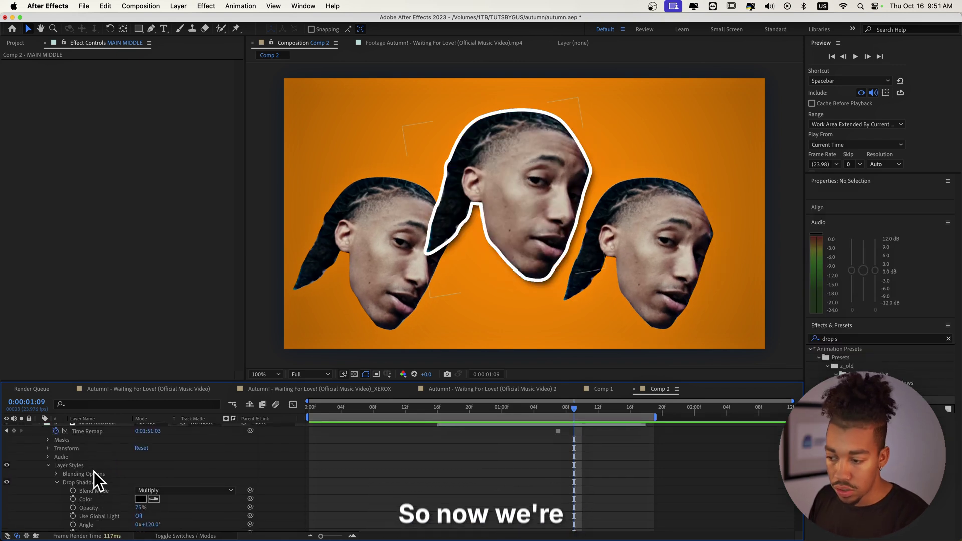
click(68, 463)
scroll(150, 465, up, 2)
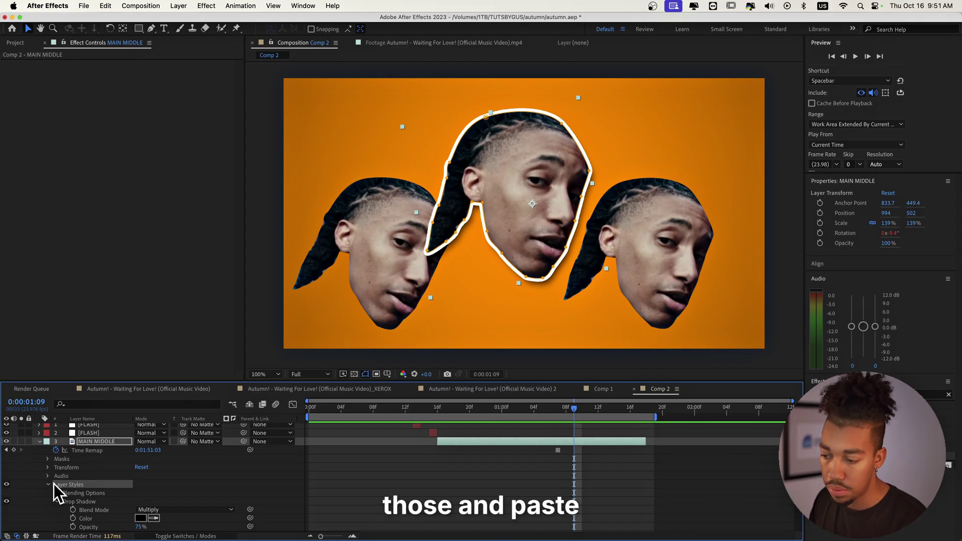
click(40, 442)
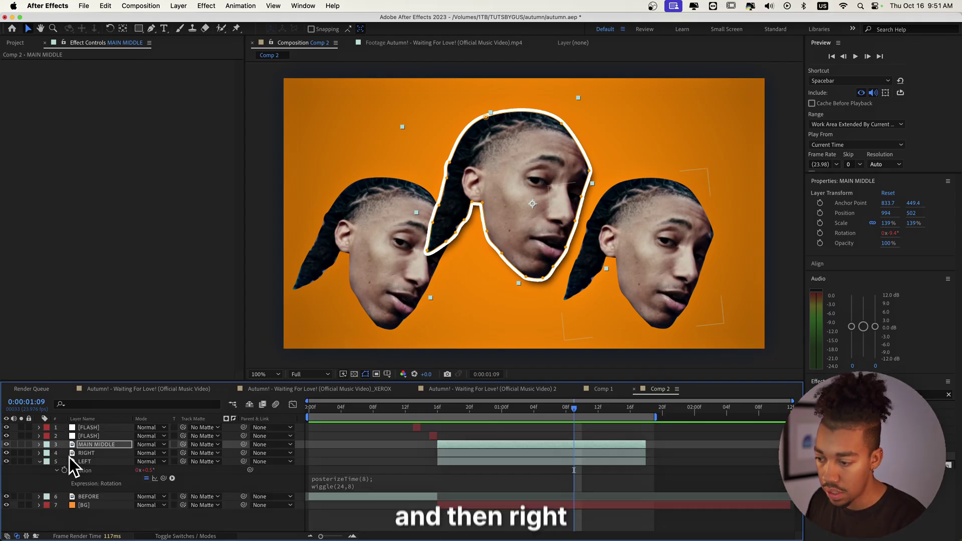
click(87, 454)
click(88, 461)
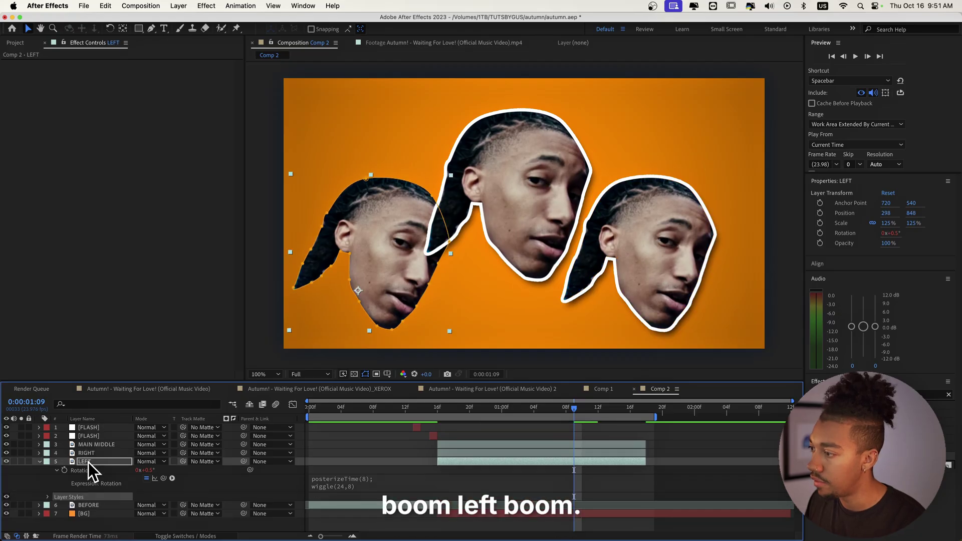
Apply the S_HalfTone effect to the MAIN MIDDLE layer with a Dots Frequency of 820.
click(444, 409)
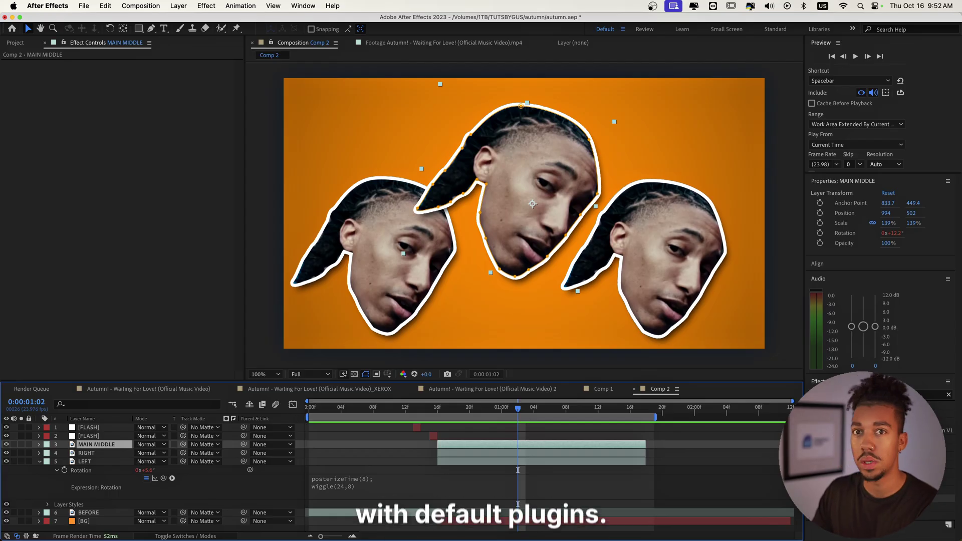
key(super+5)
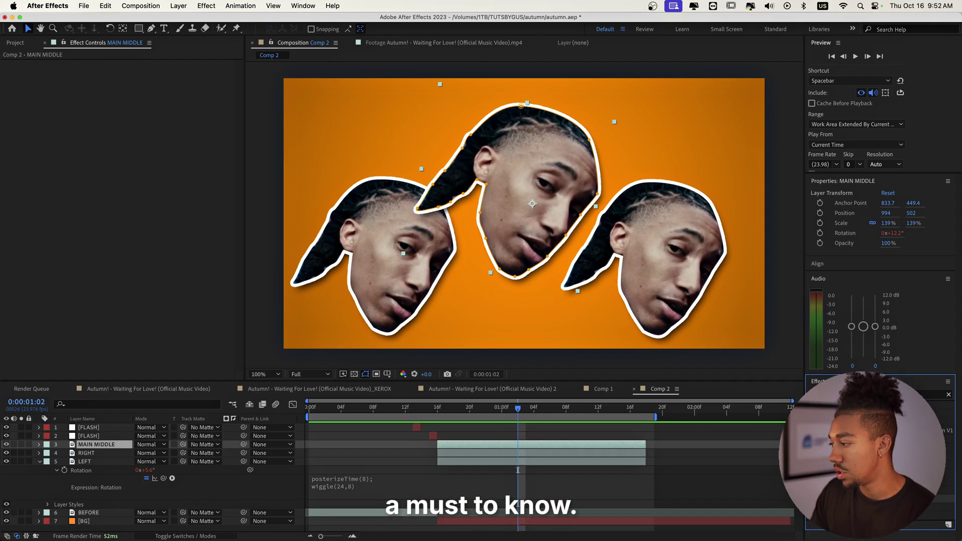
drag(545, 448, 544, 444)
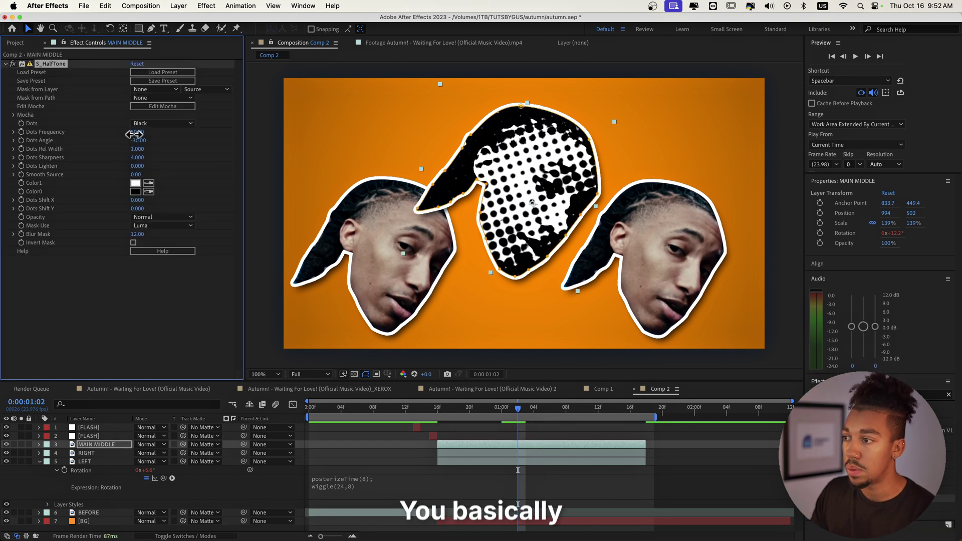
drag(135, 140, 172, 135)
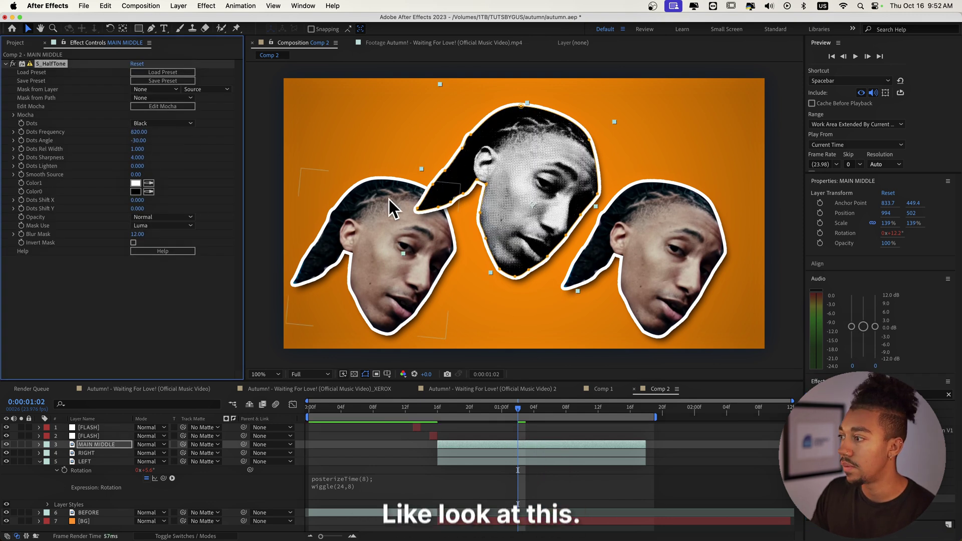
click(263, 152)
key(comma)
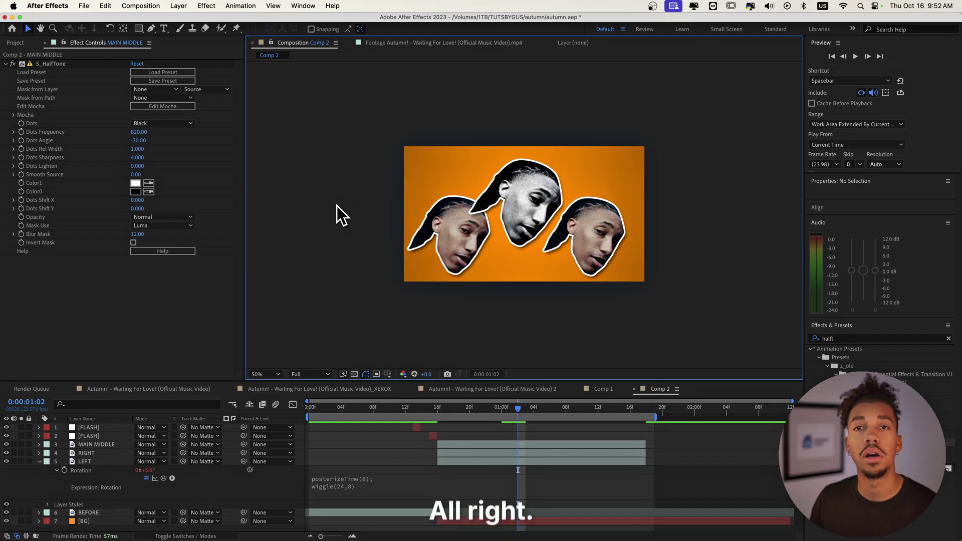
key(period)
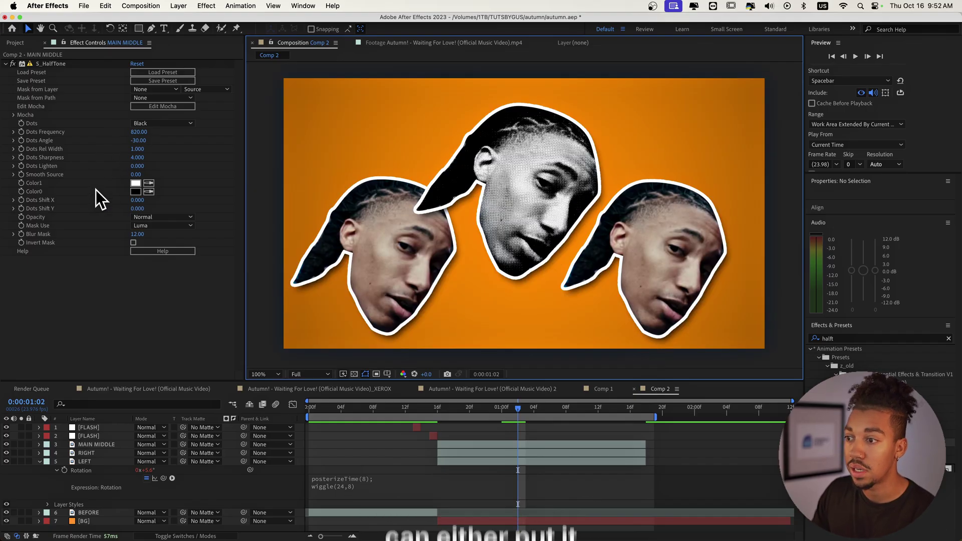
Try the S_HalfTone effect's Dots options on the MAIN MIDDLE layer, ending on Black.
click(161, 123)
click(157, 127)
click(157, 127)
click(155, 133)
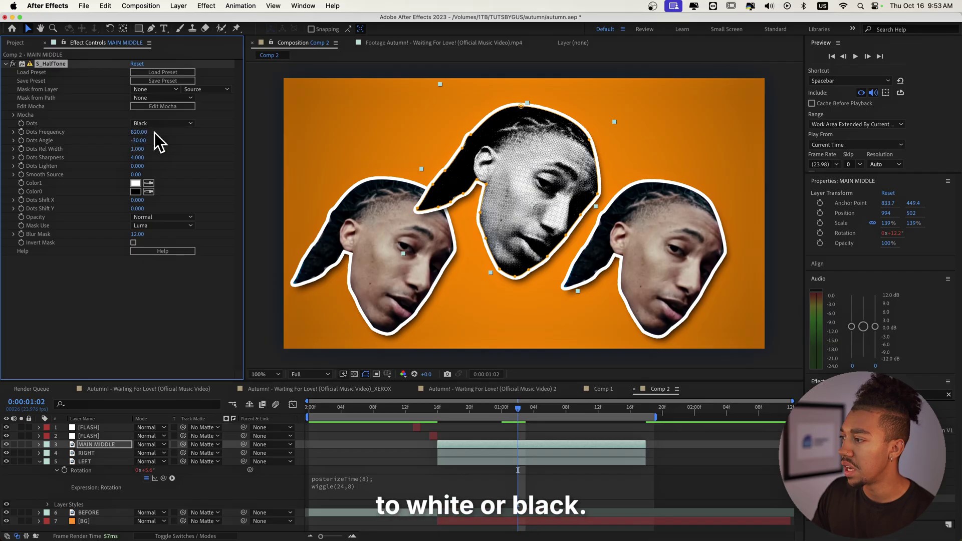
click(86, 300)
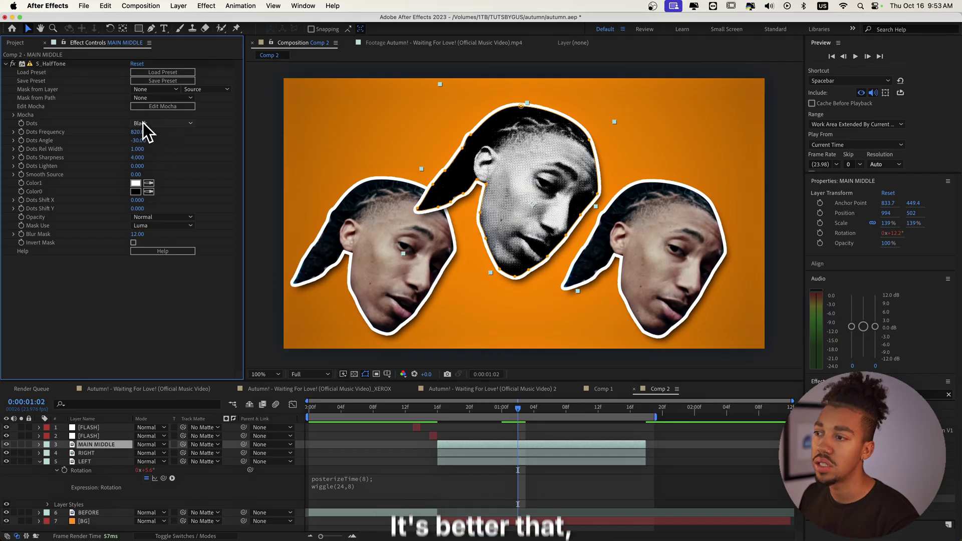
Copy the S_HalfTone effect from MAIN MIDDLE onto the RIGHT and LEFT layers, and play back the composition.
click(44, 63)
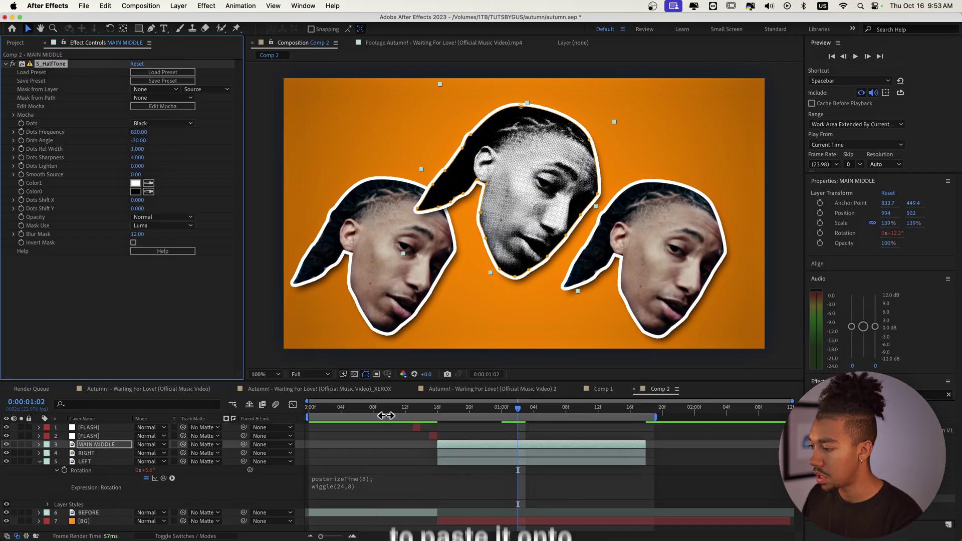
click(463, 453)
click(461, 459)
key(super+v)
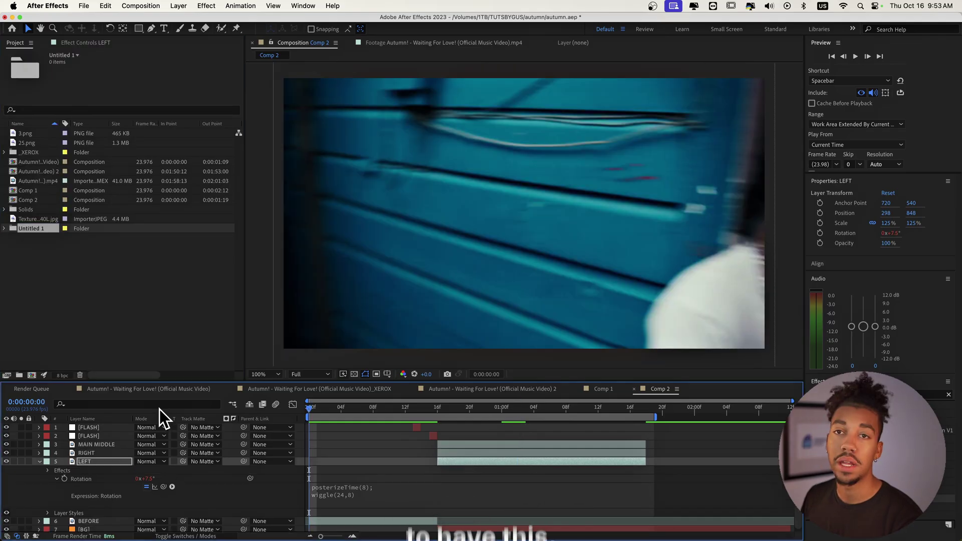
key(space)
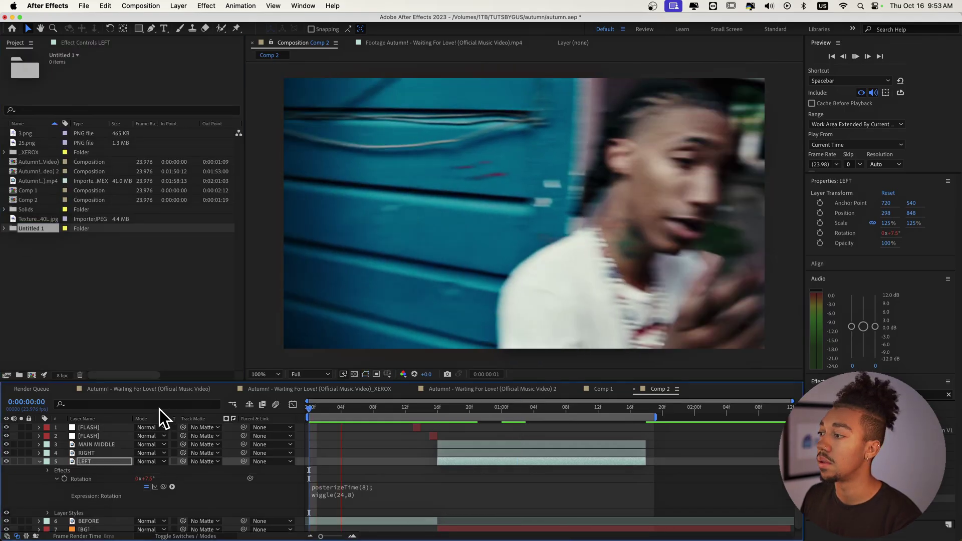
scroll(335, 248, down, 2)
scroll(335, 248, up, 2)
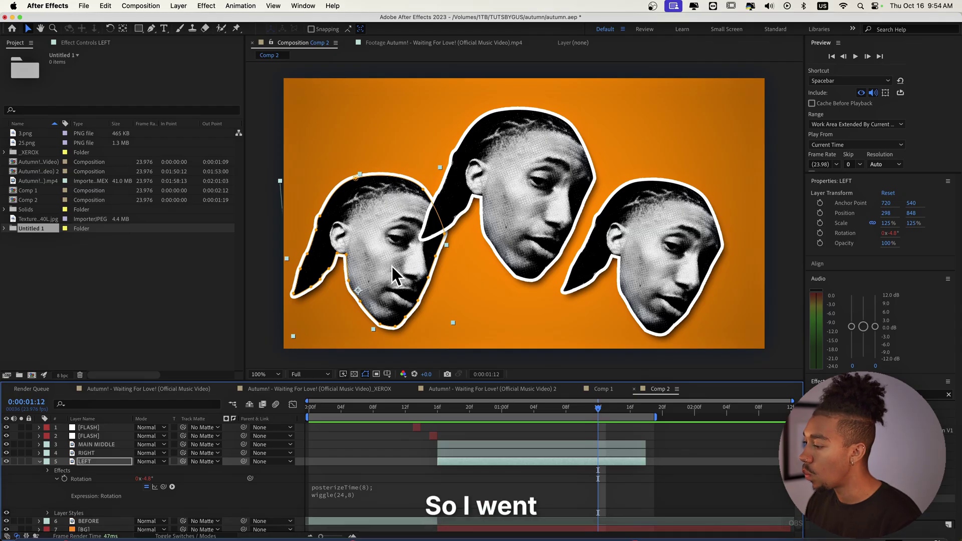
Add Texturelabs_Grunge_340L.jpg to Comp 2 as a layer between BEFORE and BG.
key(super+Tab)
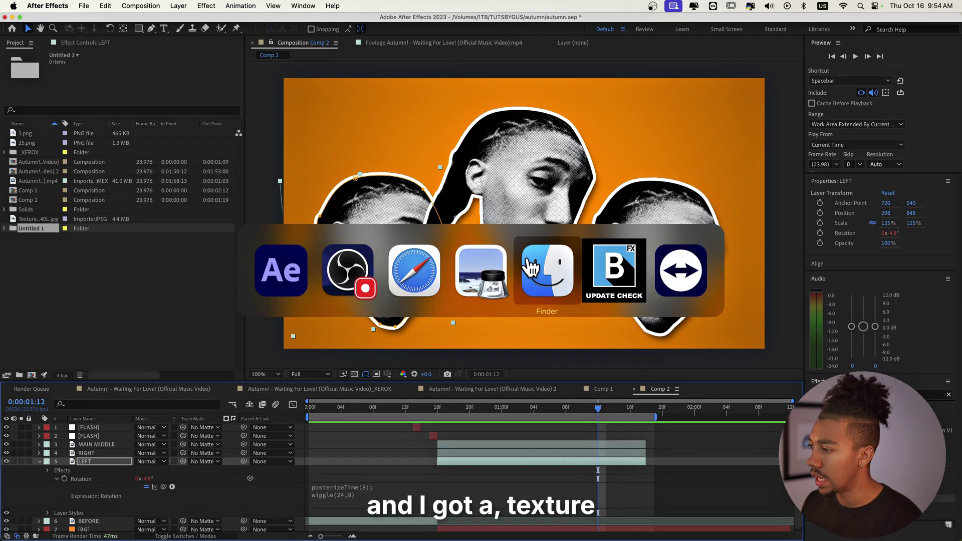
key(Escape)
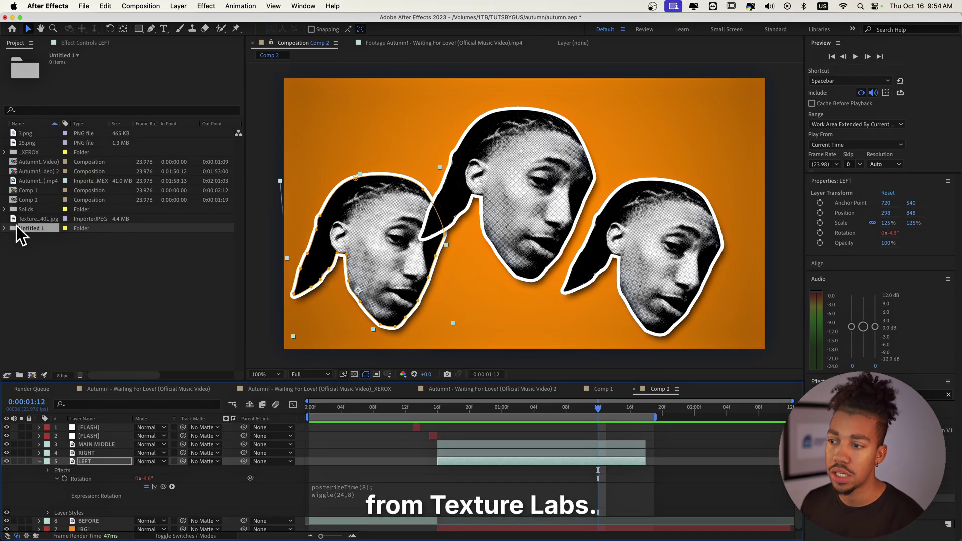
click(31, 219)
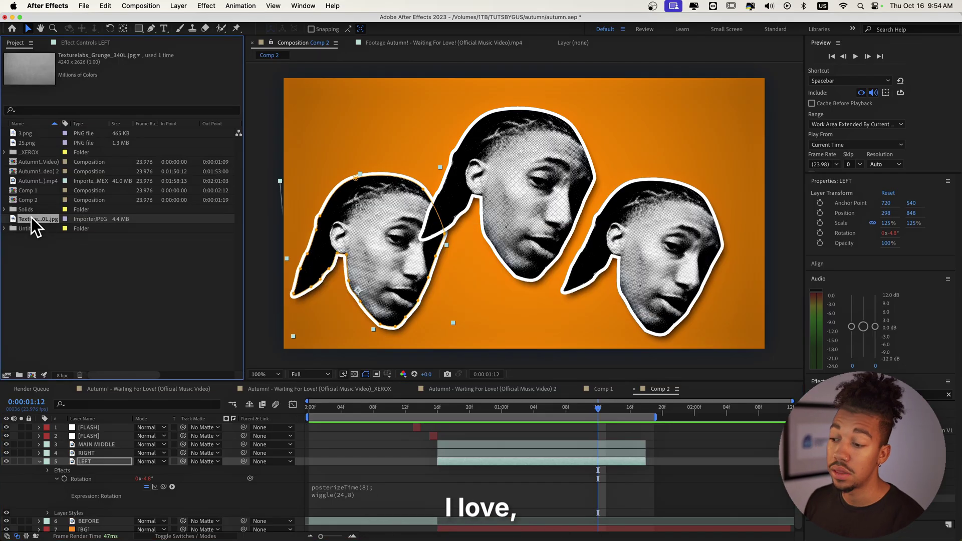
drag(34, 217, 108, 525)
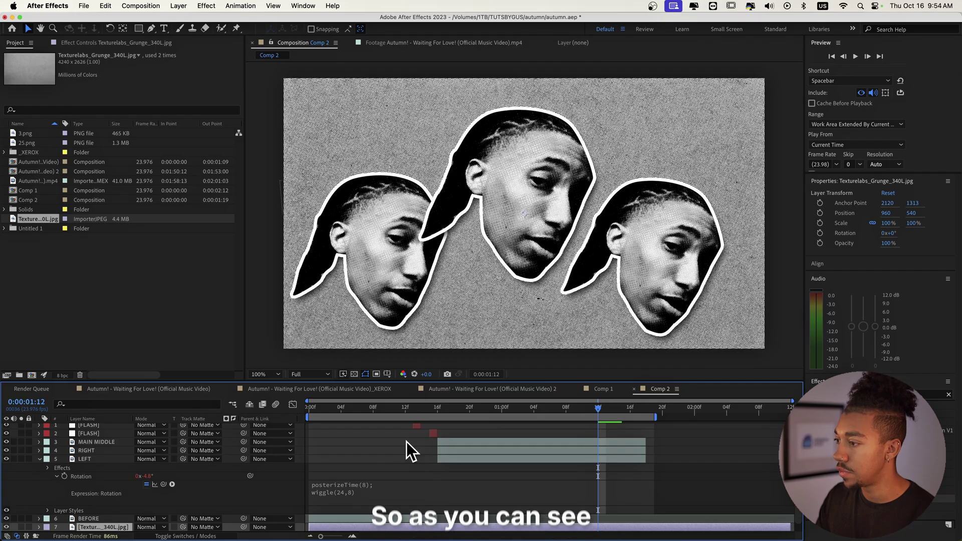
scroll(426, 451, down, 1)
click(439, 407)
drag(439, 407, 478, 408)
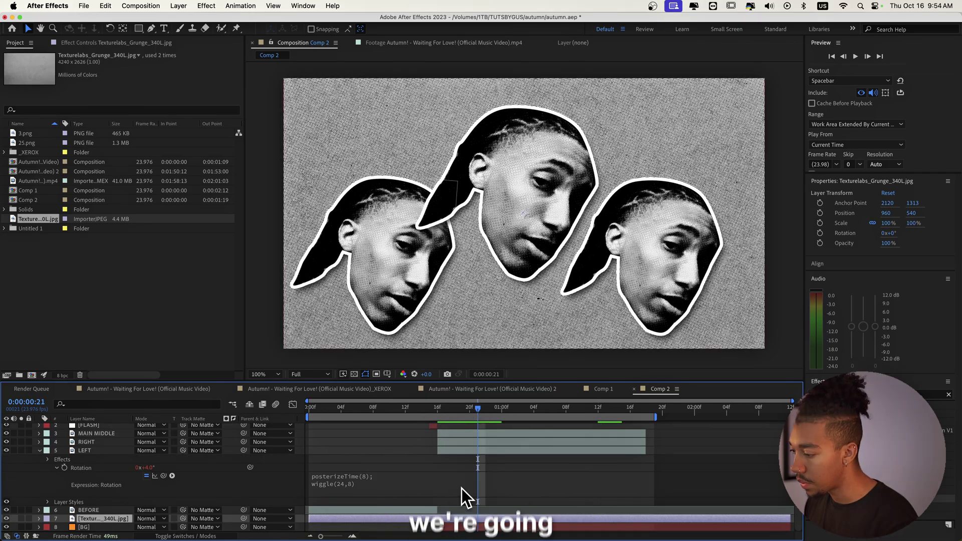
key(p)
scroll(65, 501, down, 1)
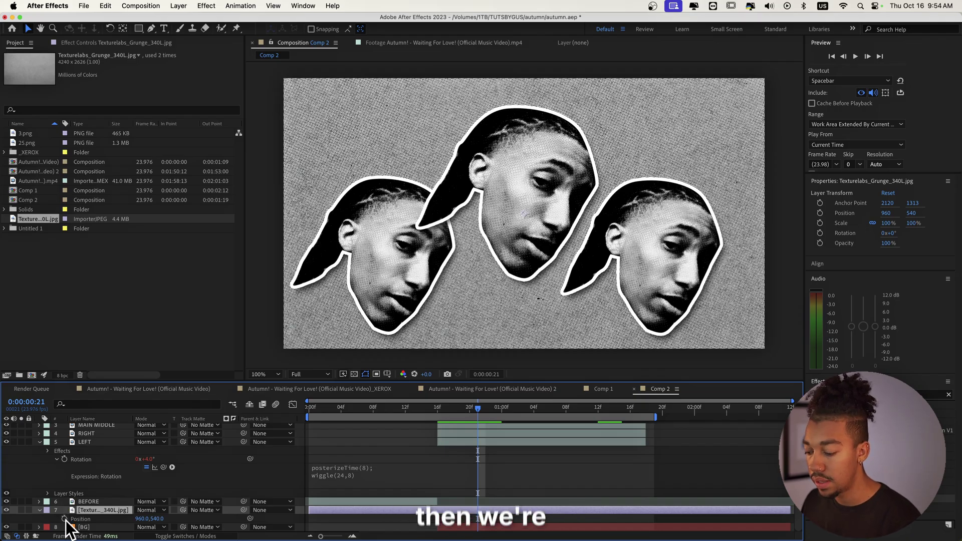
alt+click(64, 518)
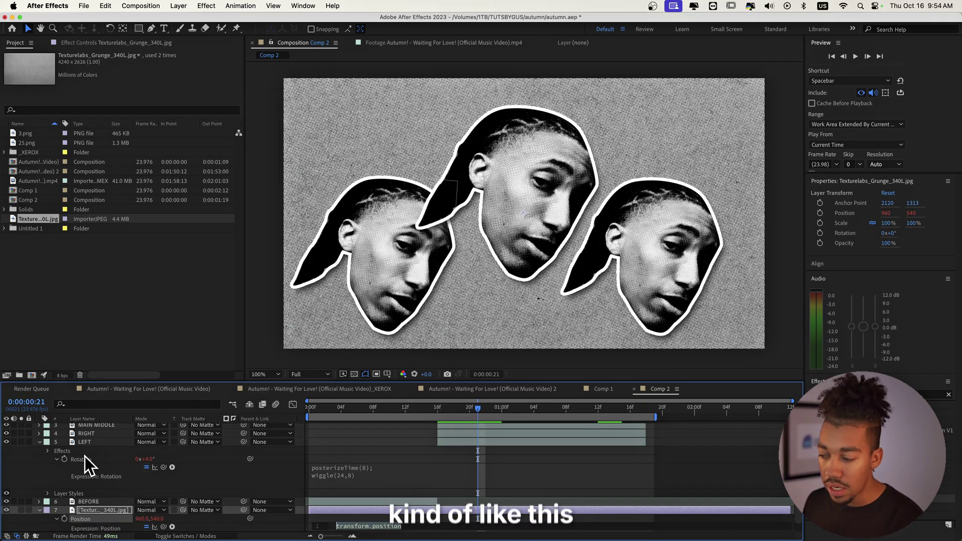
scroll(114, 455, down, 1)
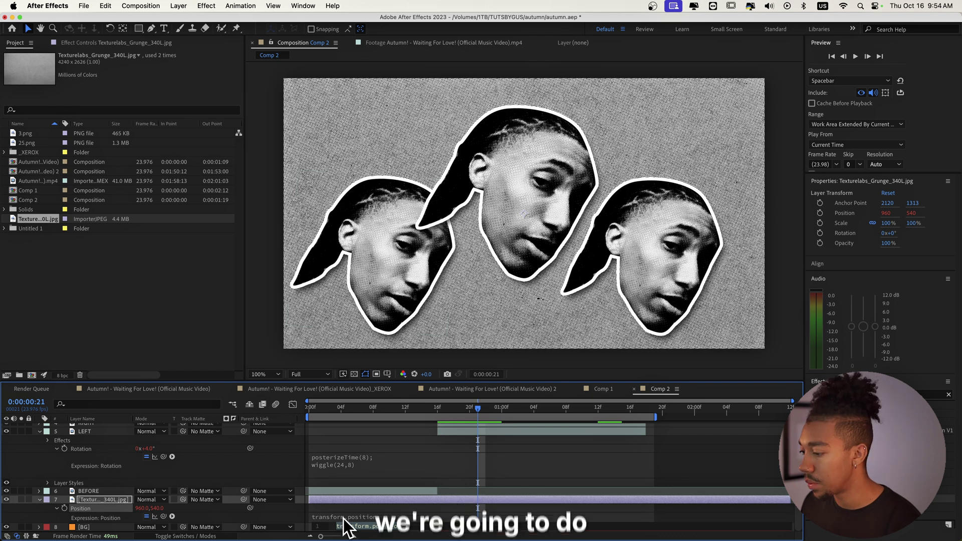
text(poste)
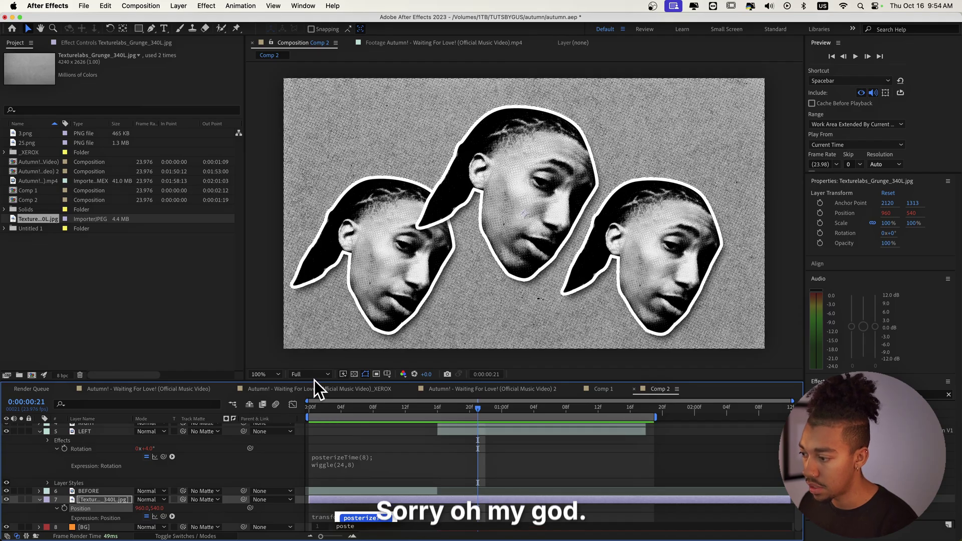
click(314, 388)
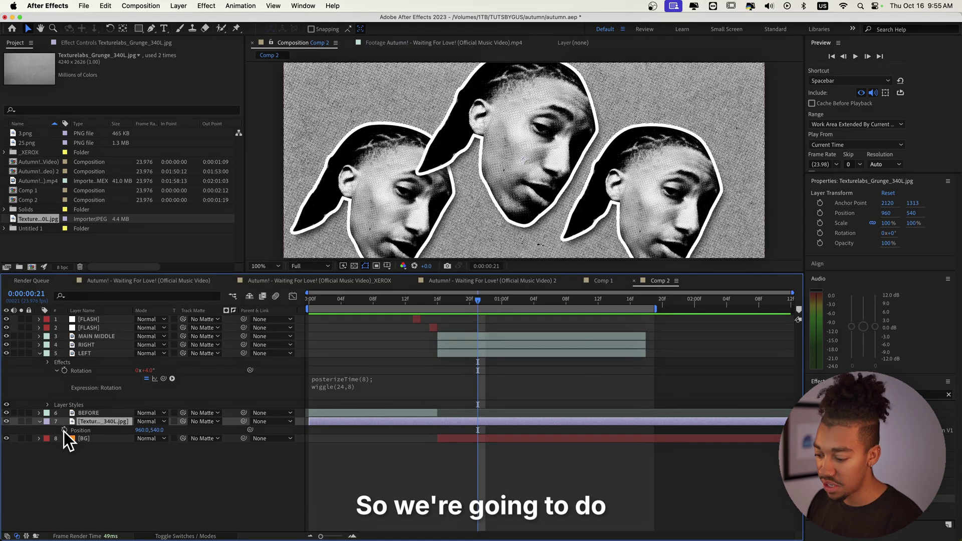
Give the grunge texture layer's Position the expression posterizeTime(8); wiggle(24,3000) and preview the motion.
alt+click(64, 430)
text(poste)
key(Return)
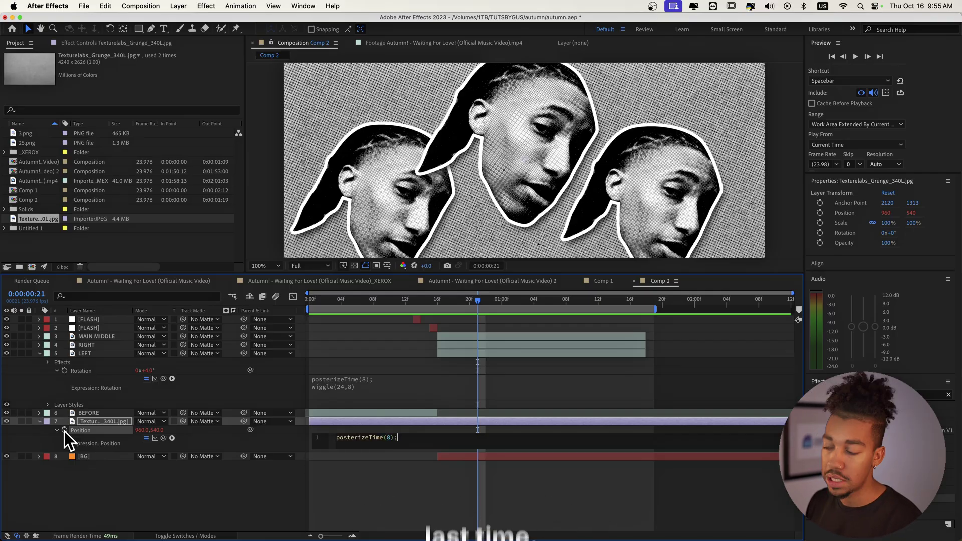
text(wiggle(24,3000)
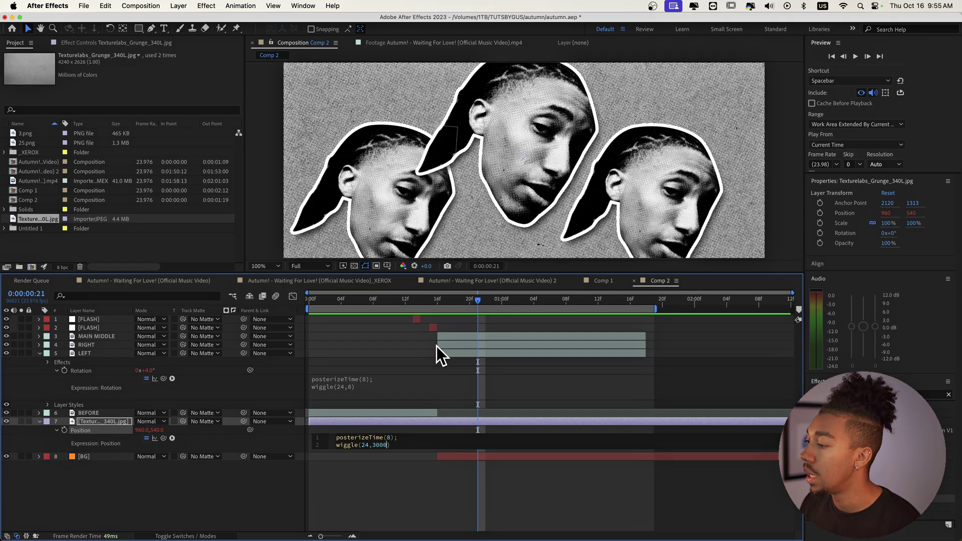
click(452, 299)
key(comma)
key(comma)
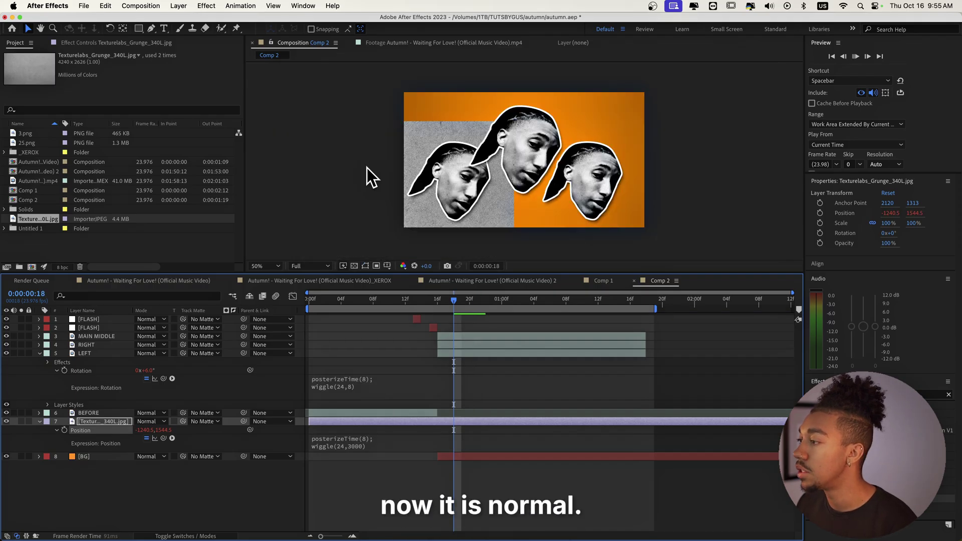
key(space)
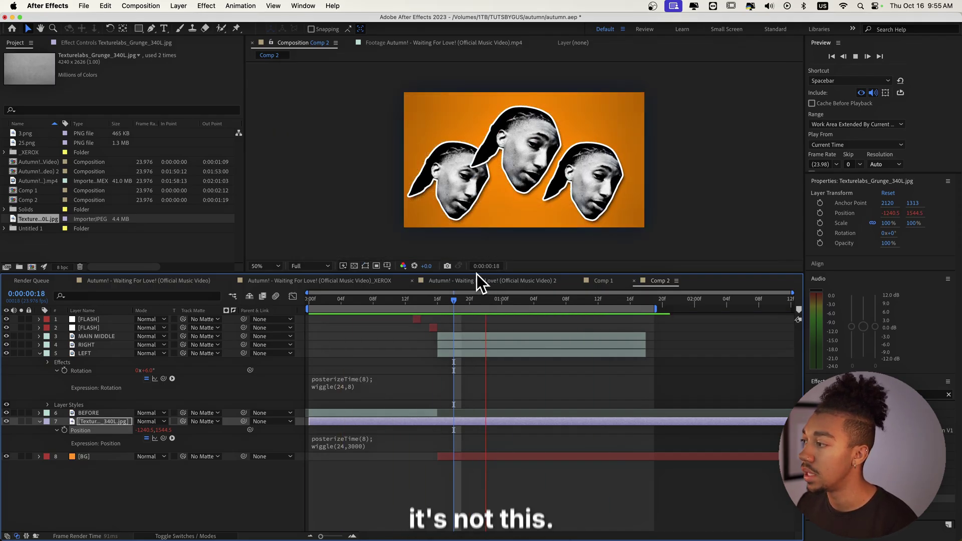
key(space)
drag(491, 310, 549, 310)
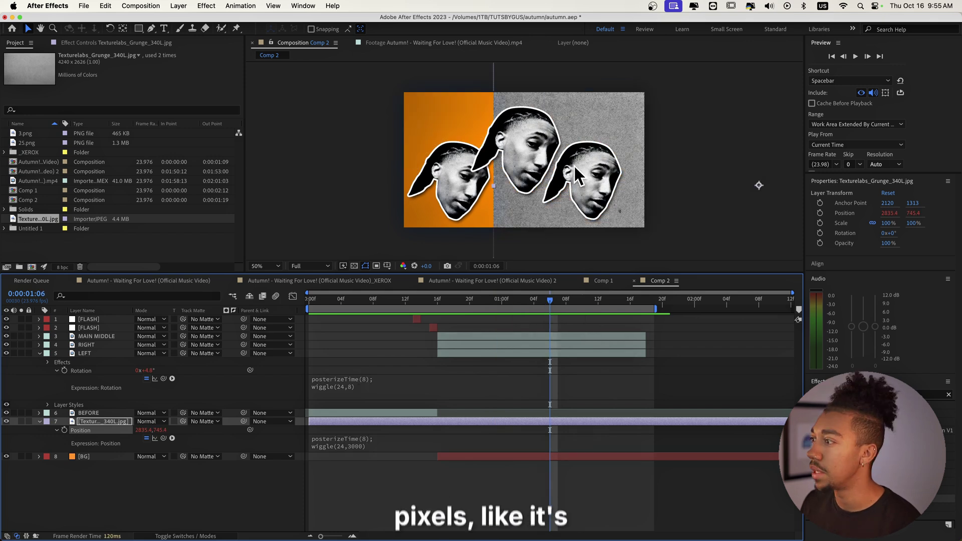
Apply CC RepeTile to the grunge texture layer, expanding every direction by 6000 with Tiling set to Repeat and Blend Borders at 19%.
key(super+5)
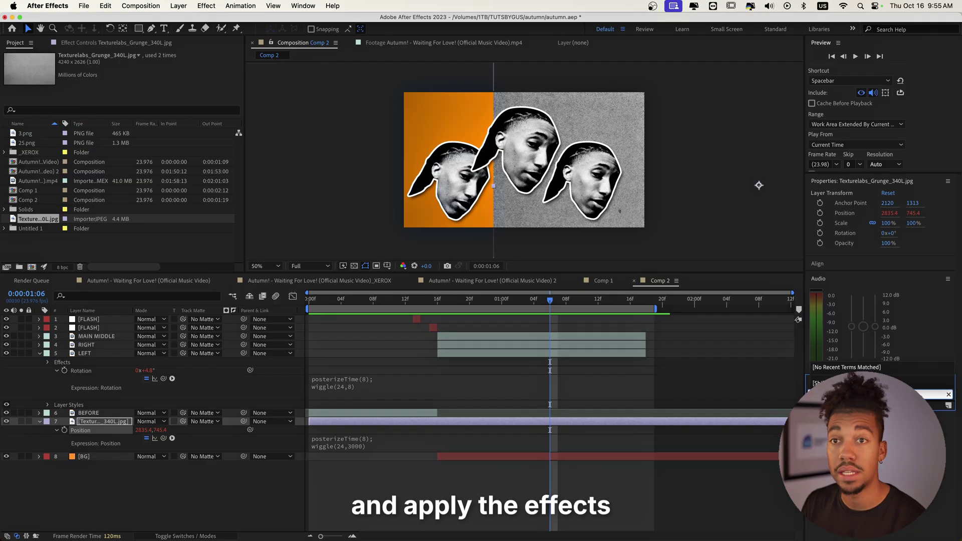
key(Return)
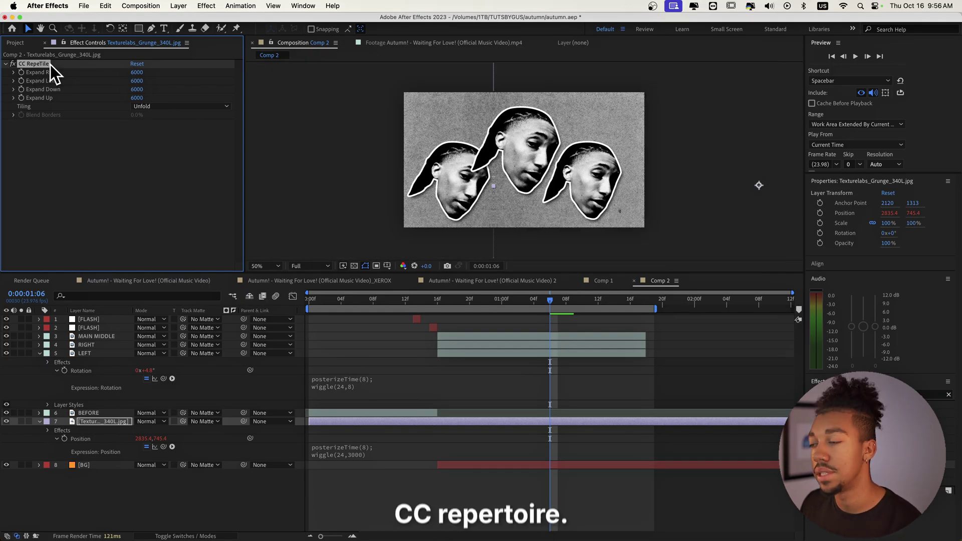
click(137, 107)
click(147, 114)
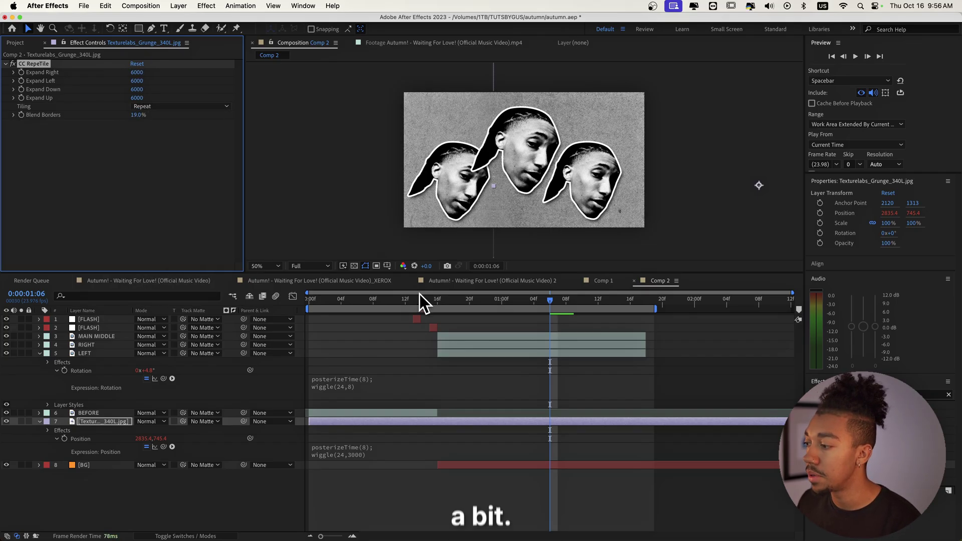
Trim the grunge texture layer's start to 0:00:00:16 and preview the moving background at 100% magnification.
click(437, 300)
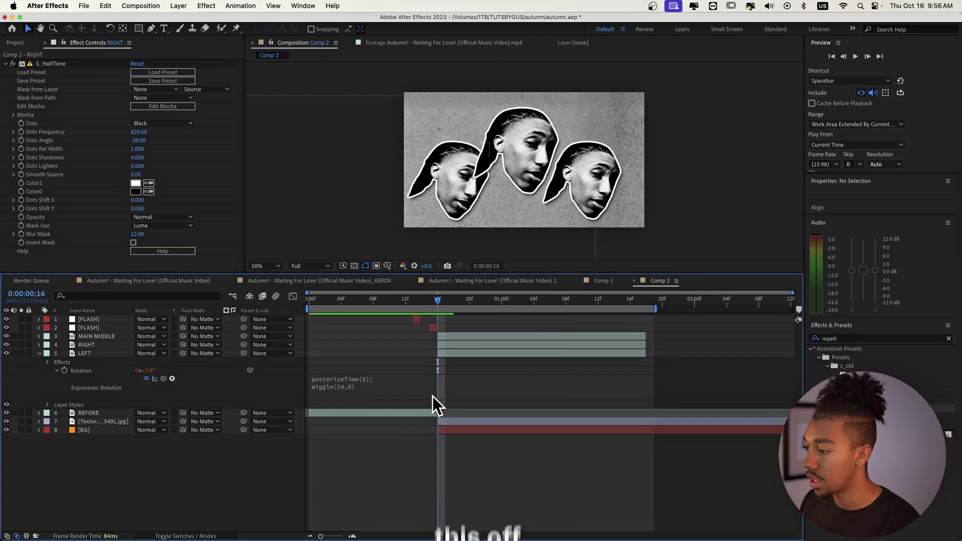
key(space)
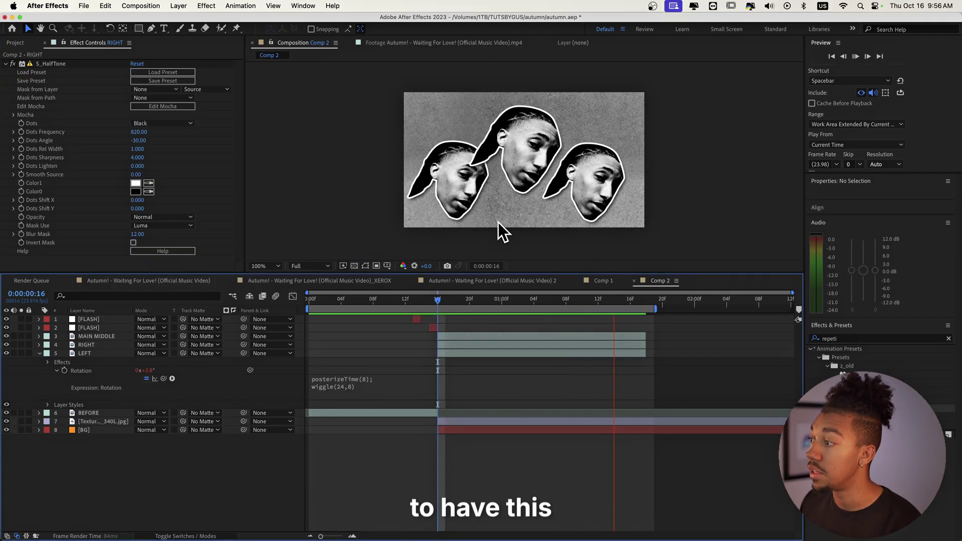
key(period)
key(space)
key(space)
drag(423, 273, 424, 360)
key(space)
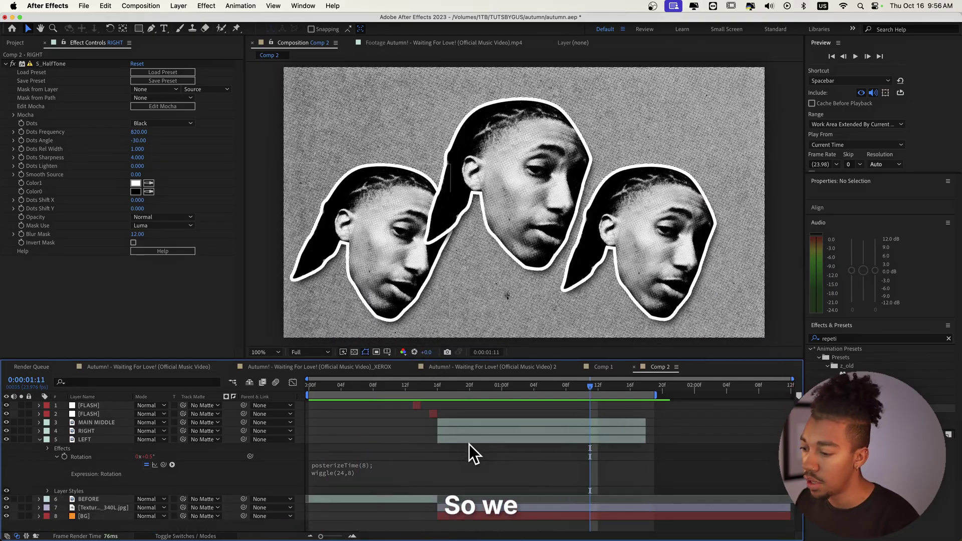
Set the grunge texture layer's blending mode to Soft Light over the orange BG and preview the result.
click(448, 515)
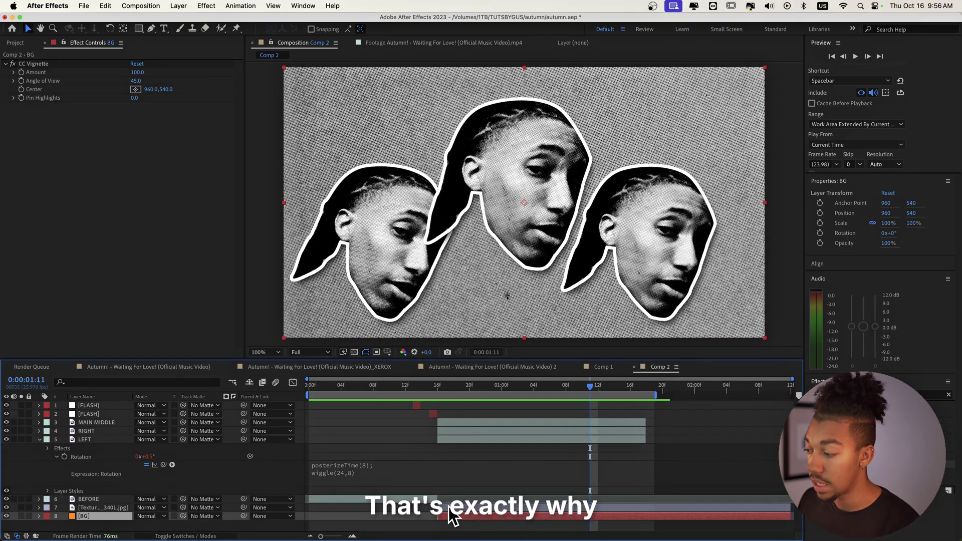
click(449, 507)
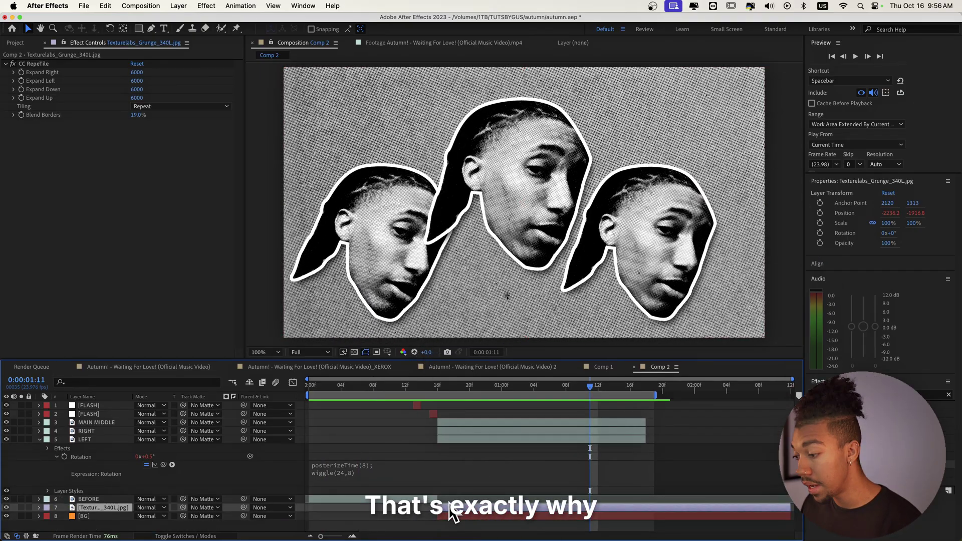
click(138, 507)
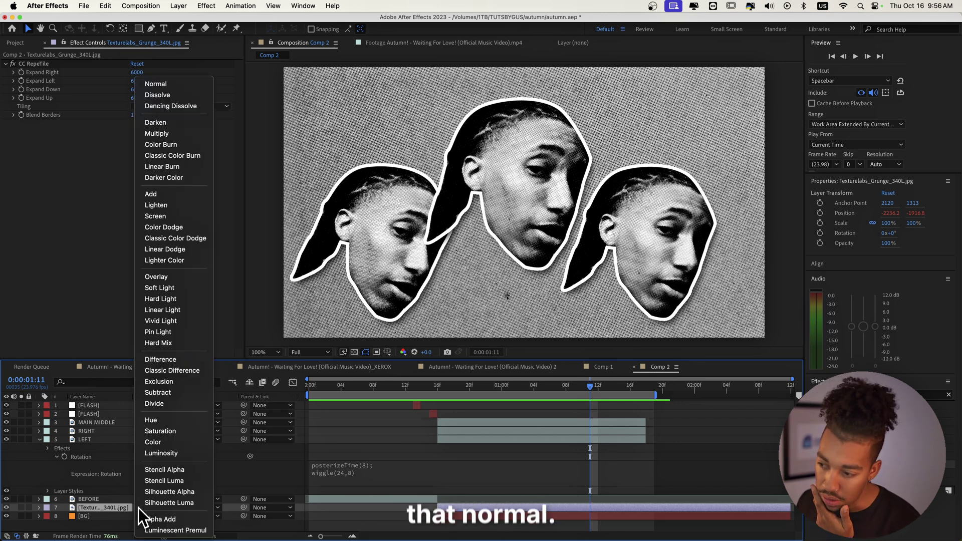
click(159, 289)
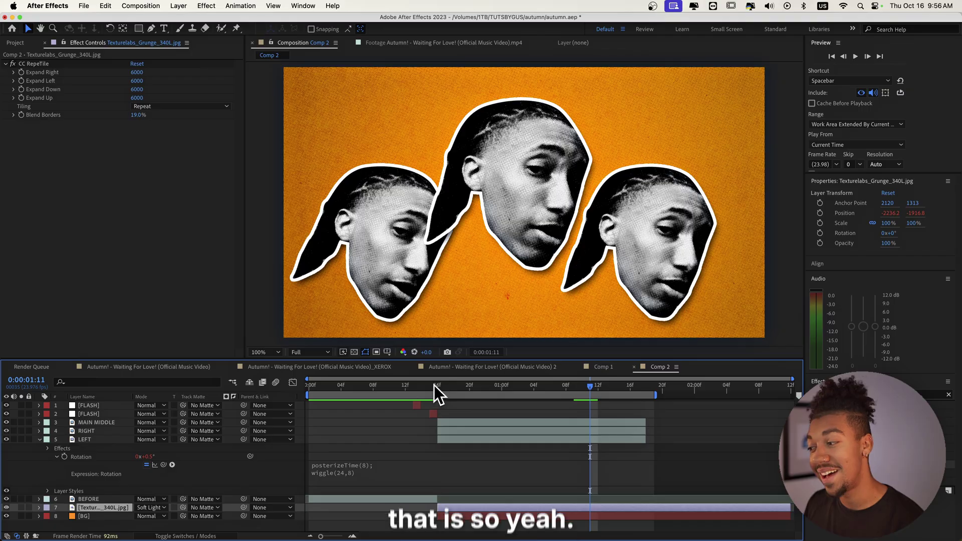
click(433, 386)
key(space)
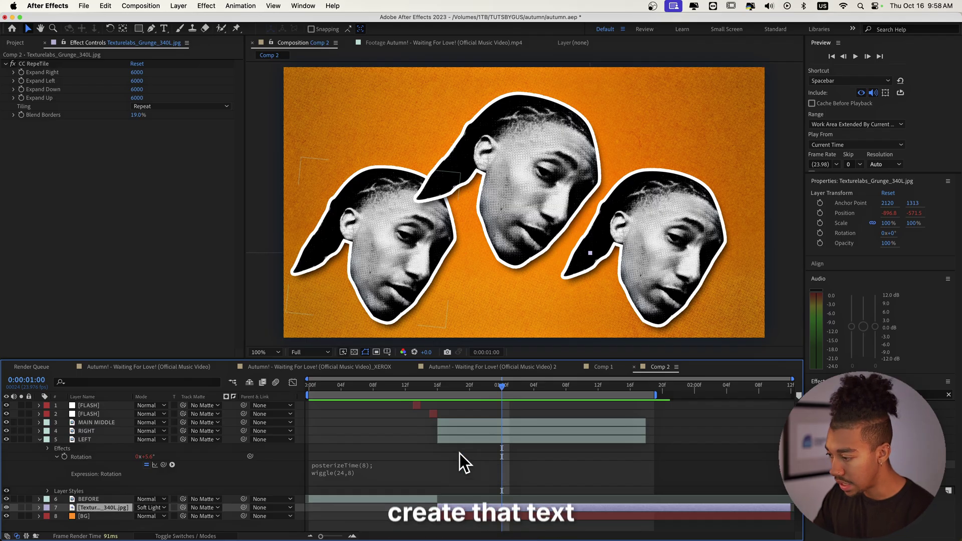
Start a new text layer over the heads in Comp 2.
click(461, 468)
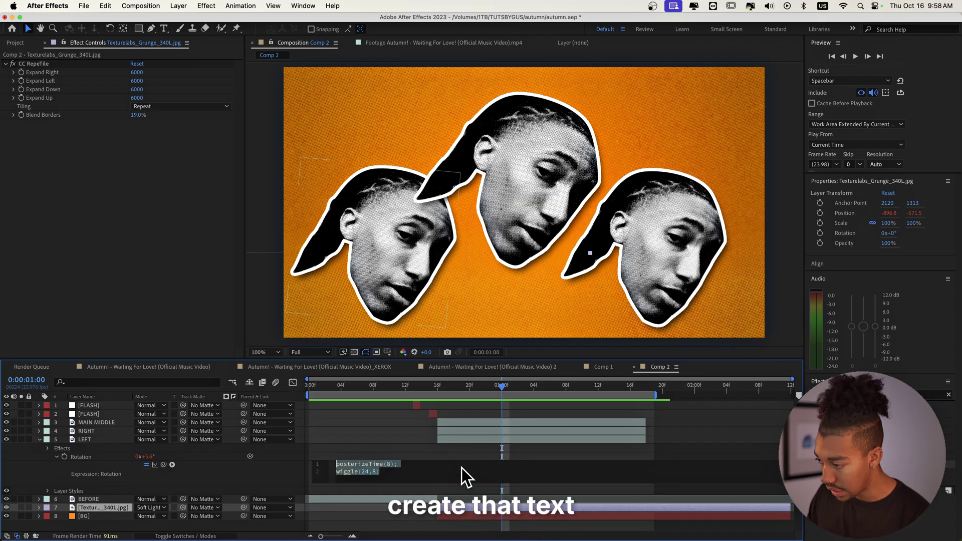
click(442, 450)
key(comma)
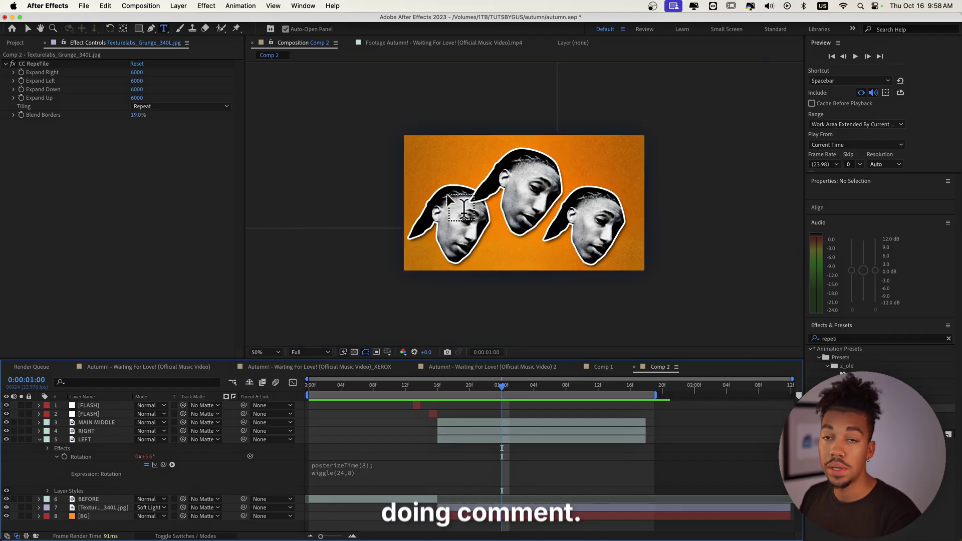
click(446, 196)
text(AUTUMN)
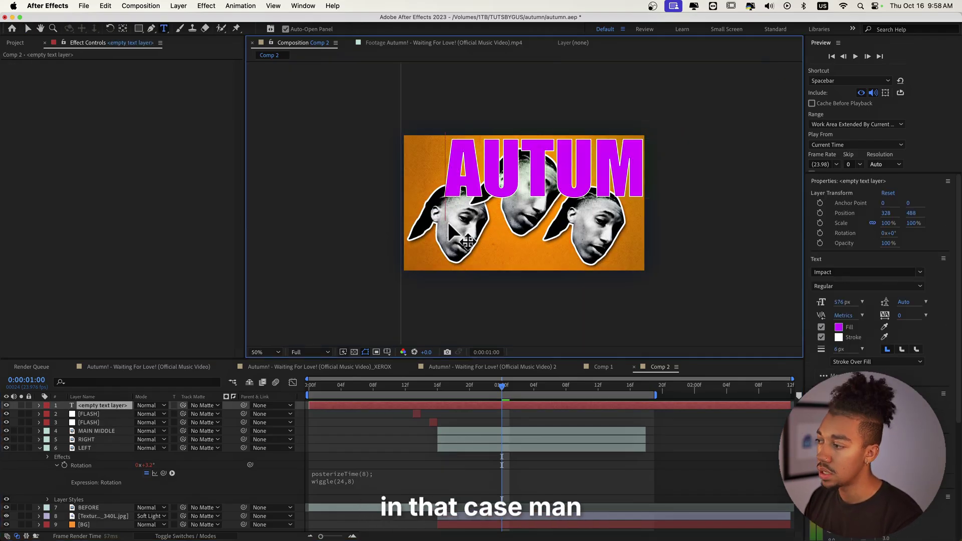
key(BackSpace)
key(BackSpace)
key(BackSpace)
key(BackSpace)
key(BackSpace)
key(BackSpace)
Enter COLLAGE as the text and paste the copied CC RepeTile effect onto it, with Tiling set to Repeat.
text(COLLAGE)
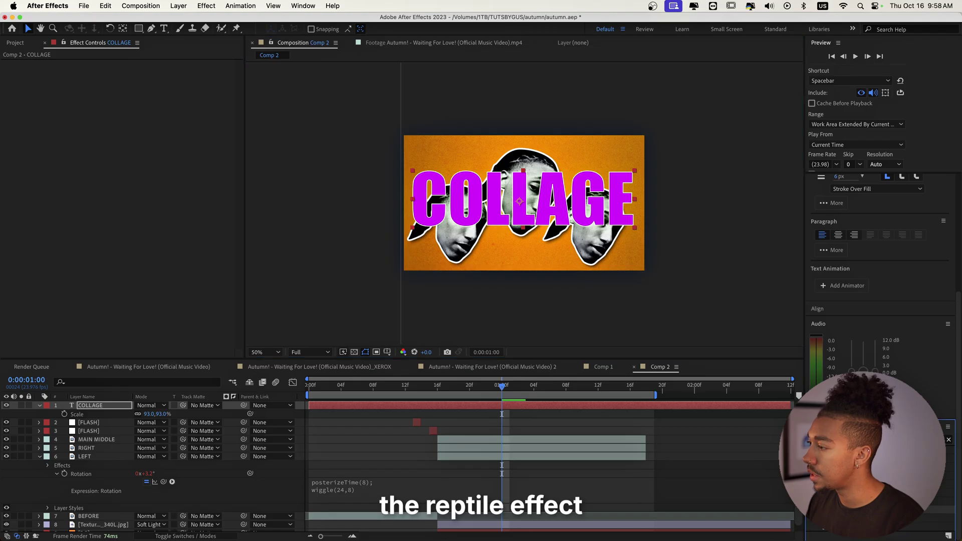
key(super+v)
click(152, 106)
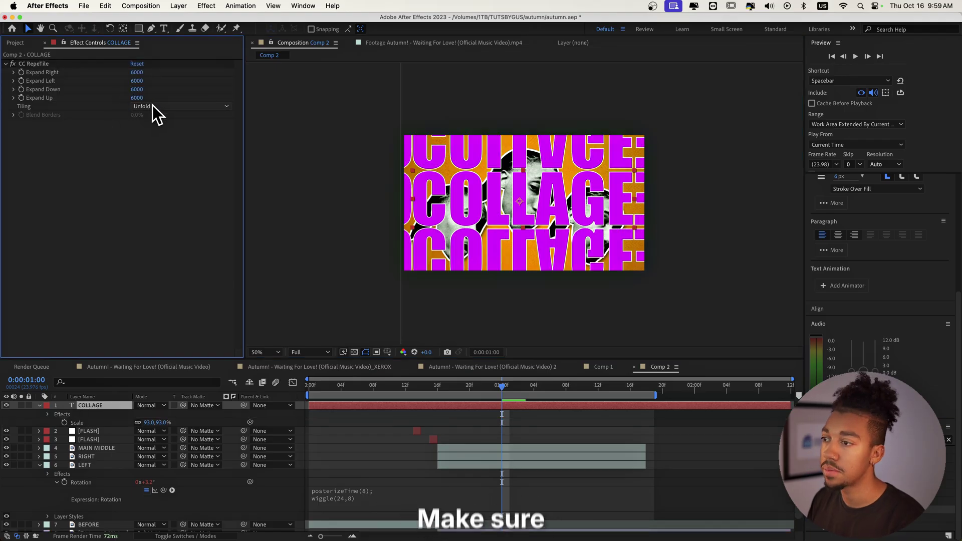
click(155, 117)
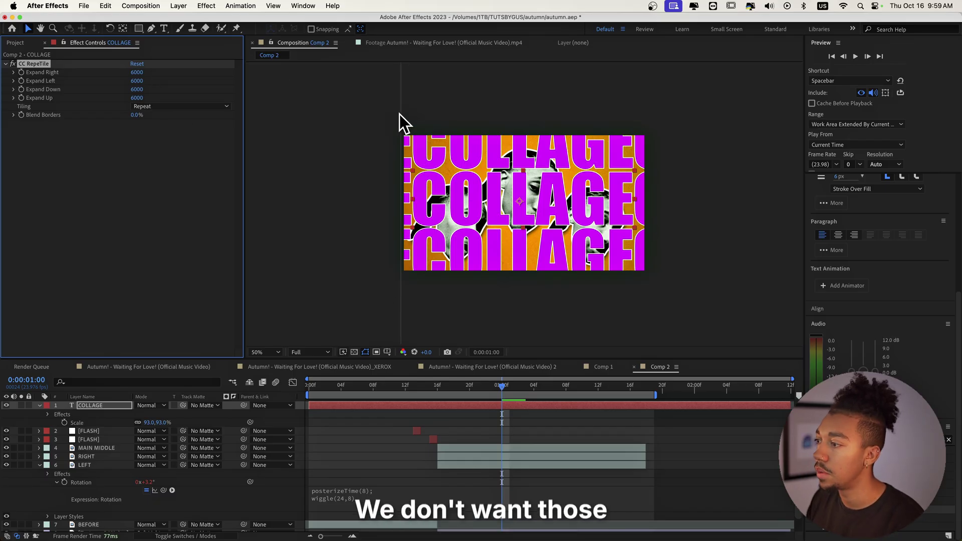
Set the COLLAGE text's CC RepeTile Expand Right and Expand Left to 0 so it repeats only vertically.
click(137, 72)
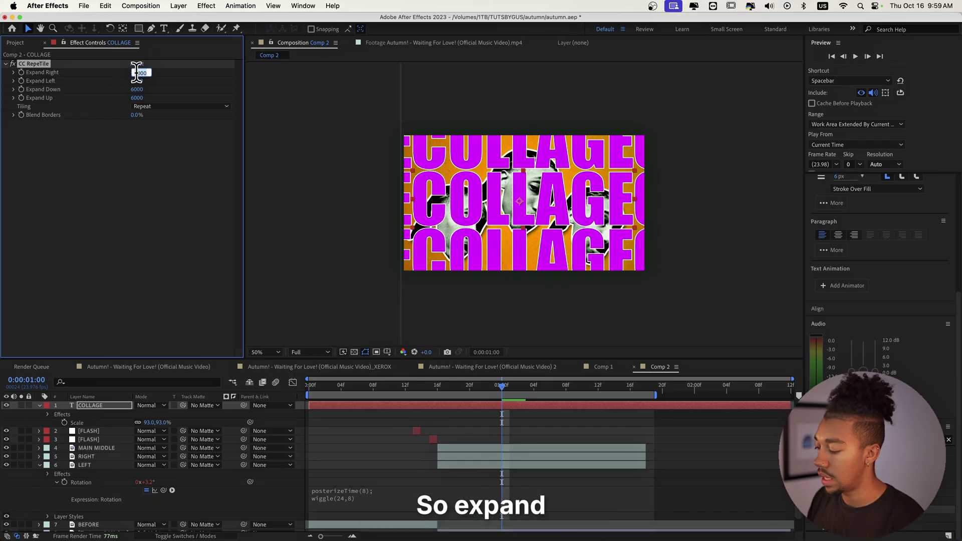
text(0)
key(Return)
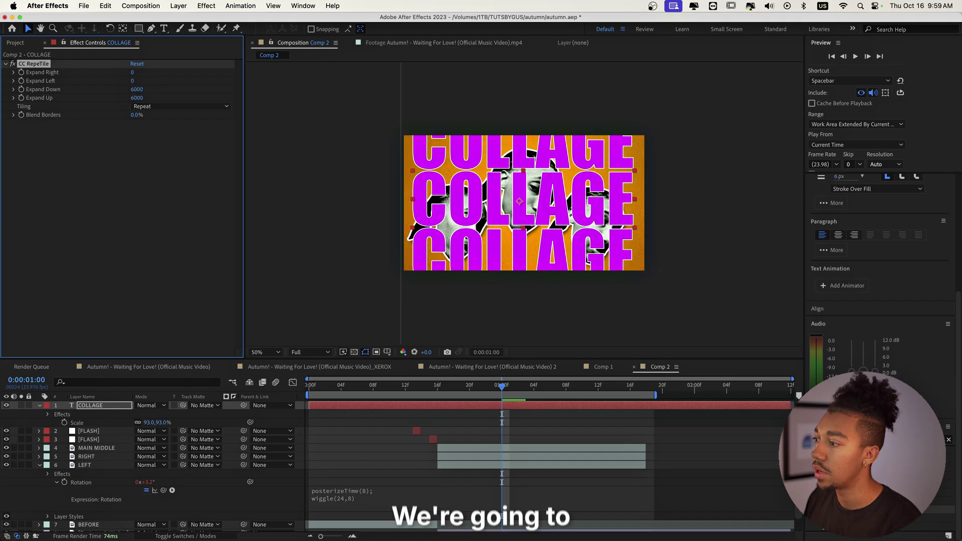
Keyframe the COLLAGE layer's Position from 0:00:00:16 to the end of the head layers, moving the text downward.
click(91, 405)
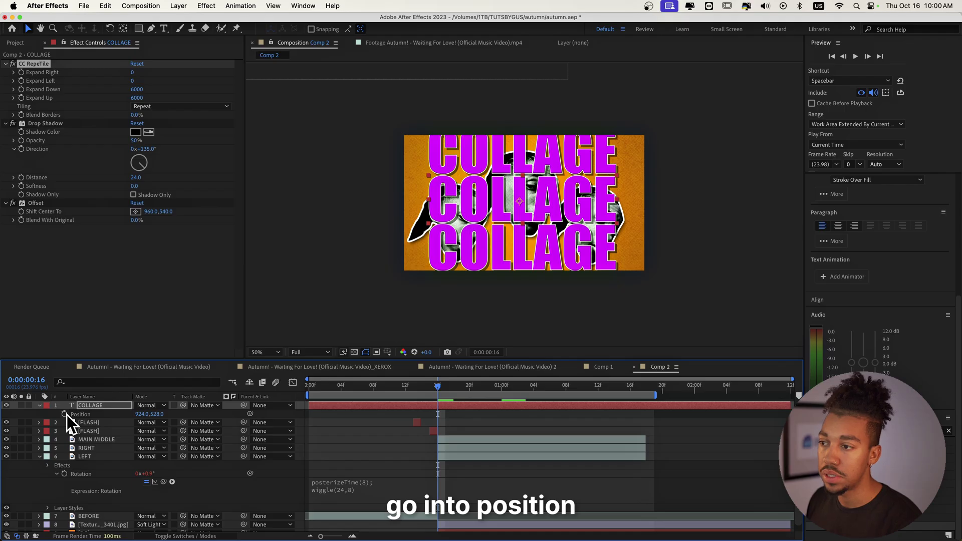
click(63, 413)
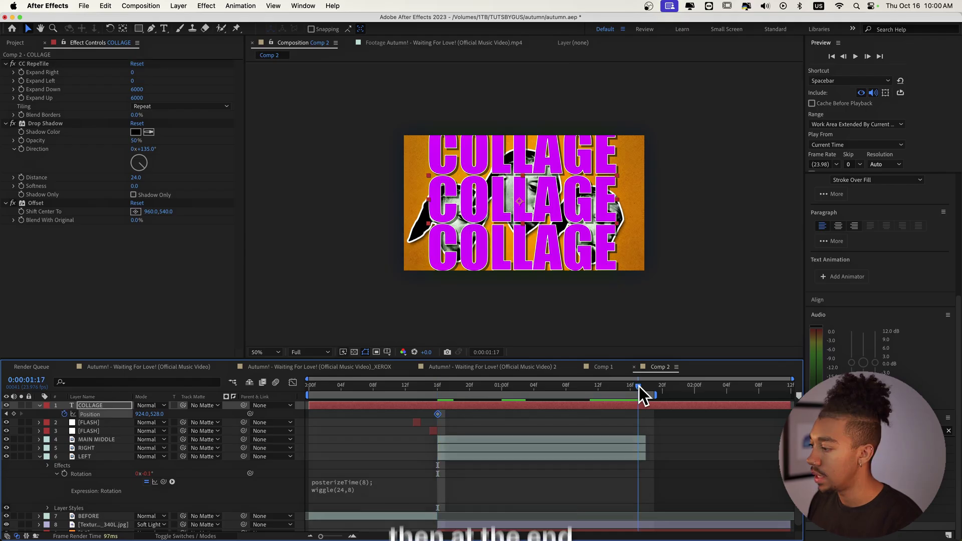
click(646, 387)
drag(159, 415, 555, 410)
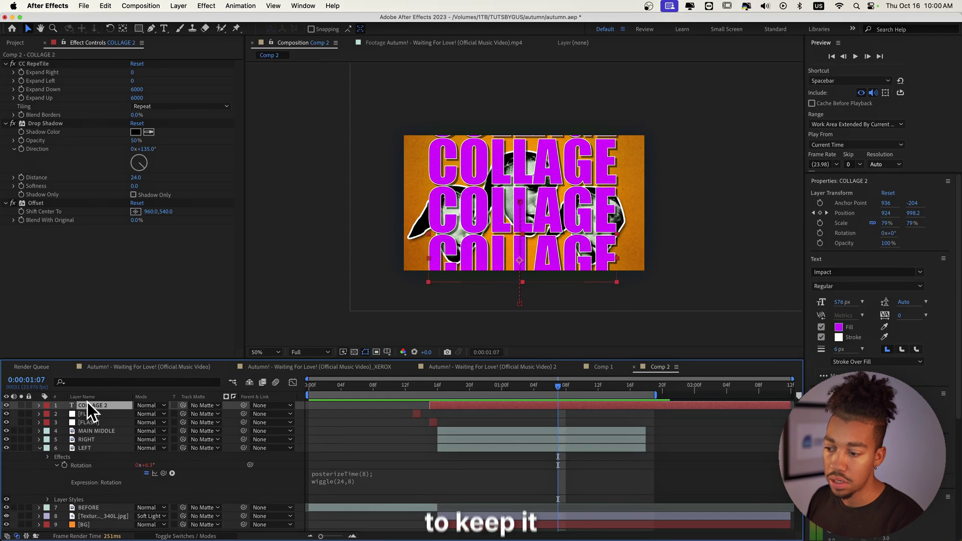
Place the COLLAGE text layer between the grunge texture and BG at 96% scale and preview the motion.
drag(90, 406, 92, 517)
key(s)
click(414, 388)
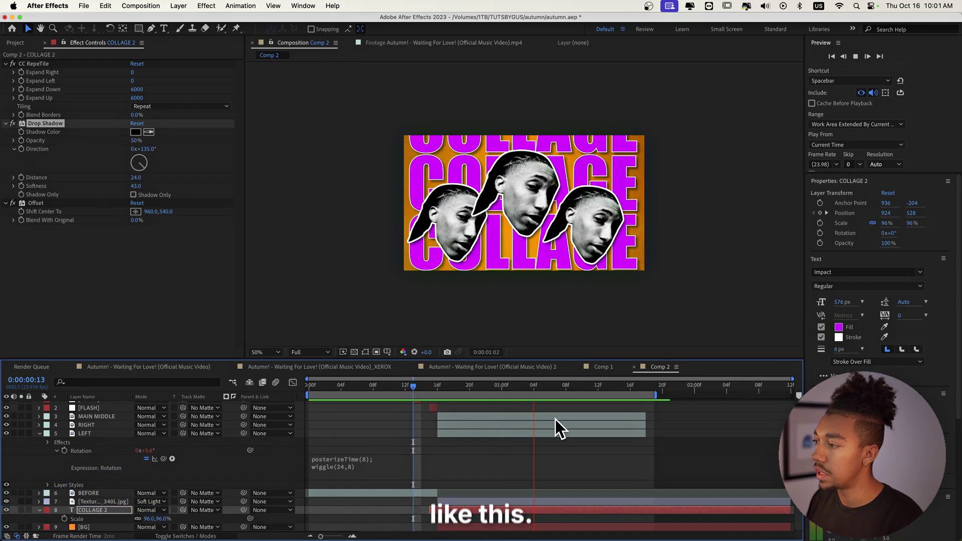
key(space)
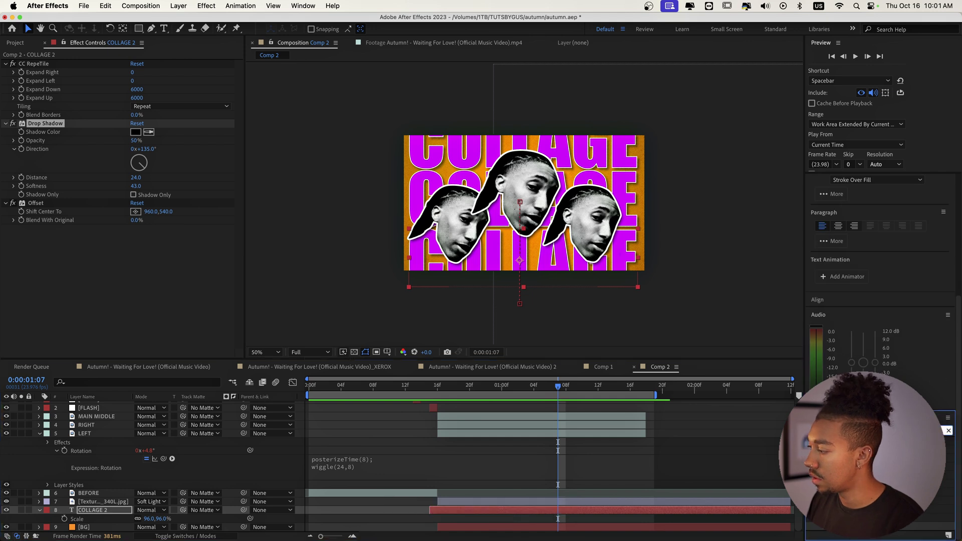
Apply Posterize Time to the COLLAGE text layer with a Frame Rate of 8 and preview from just before the freeze.
scroll(879, 225, up, 2)
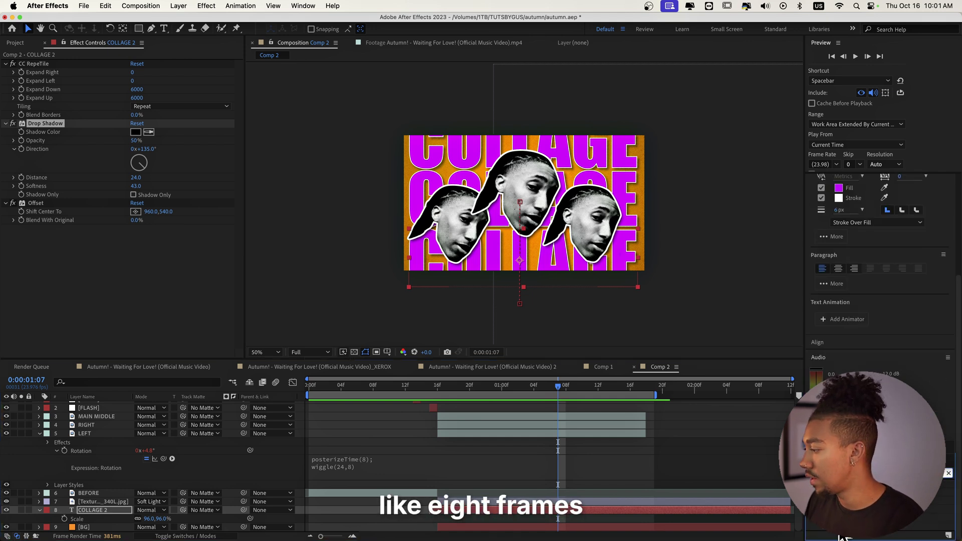
double_click(843, 537)
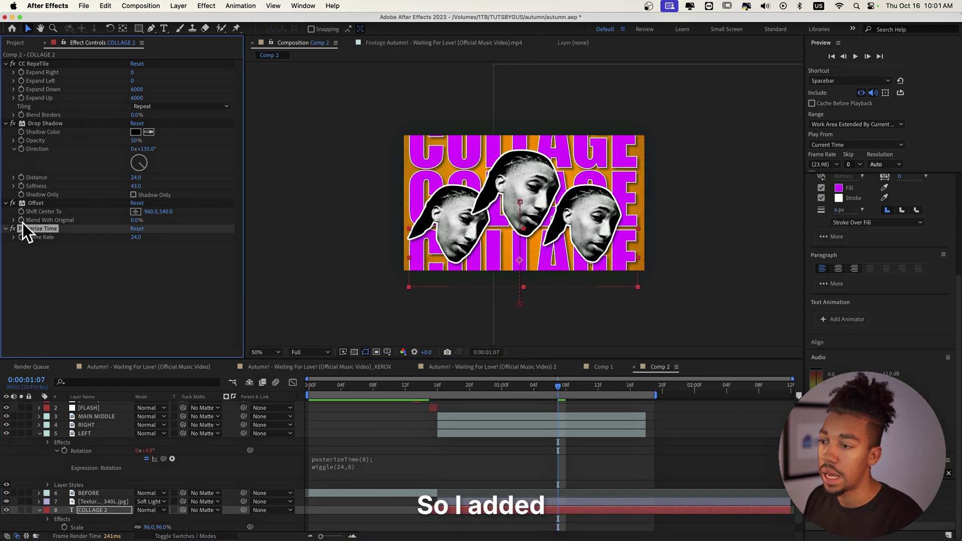
text(8)
key(Return)
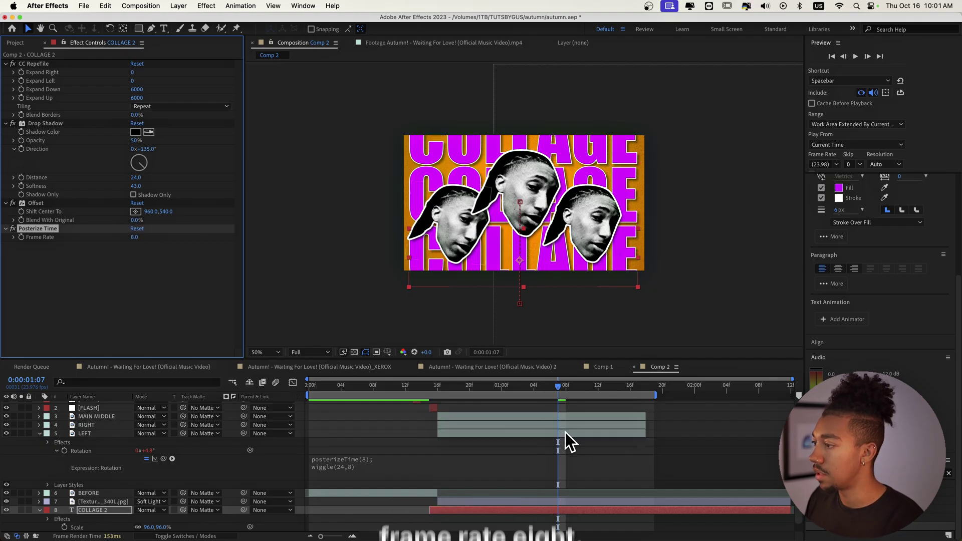
click(422, 393)
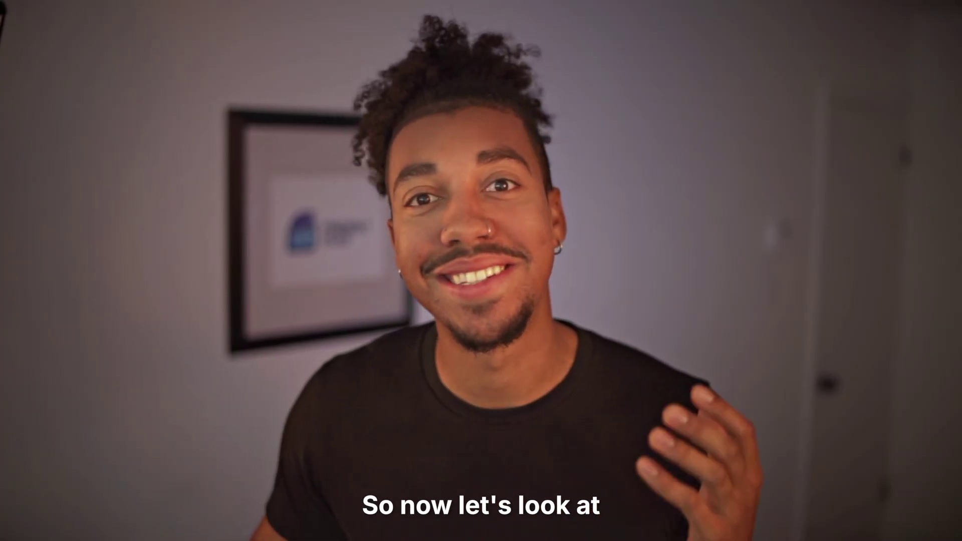